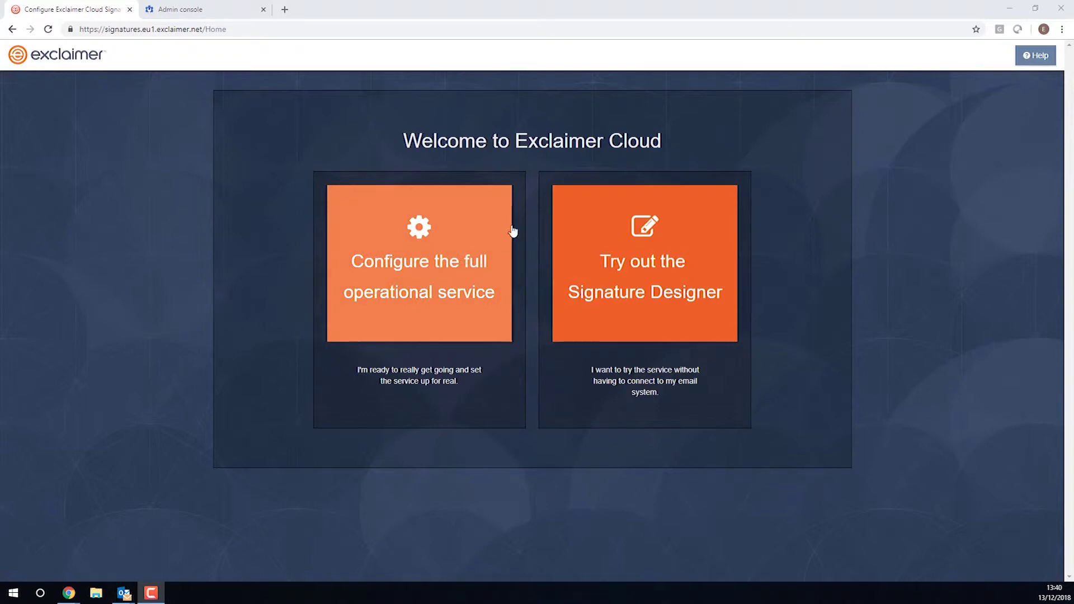
Choose the full operational service with server-side and client-side signatures, then continue.
click(433, 240)
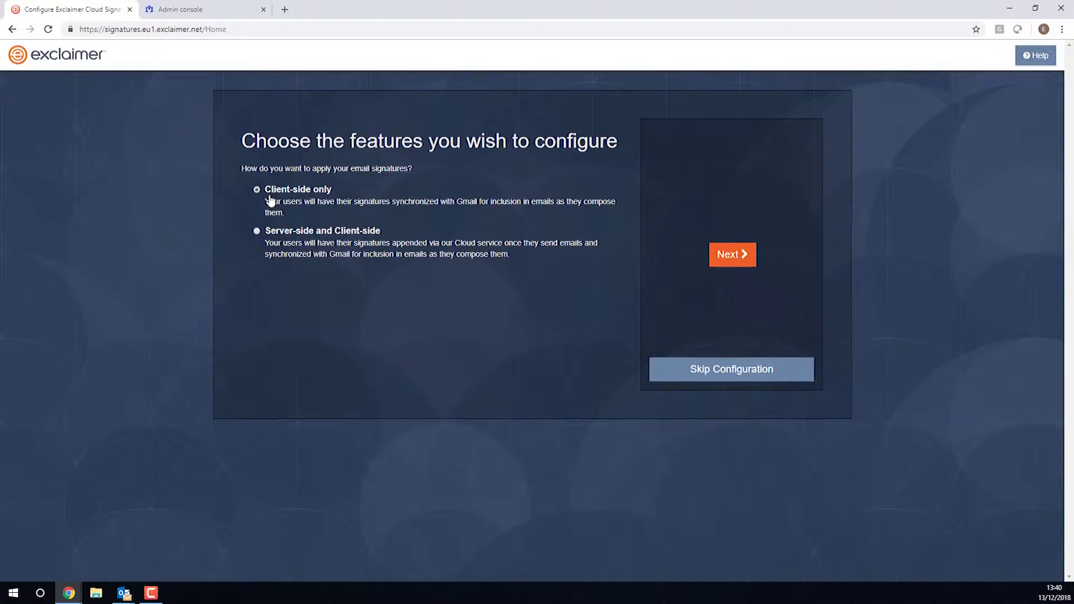
click(257, 232)
click(733, 255)
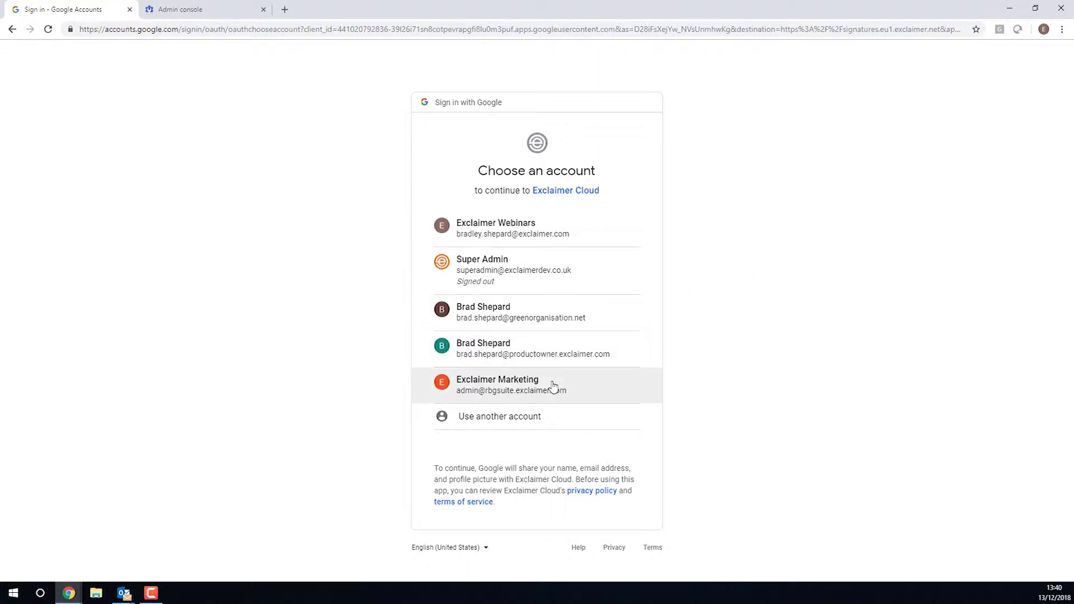
Sign in with the G Suite admin account and allow Exclaimer Cloud access.
click(553, 386)
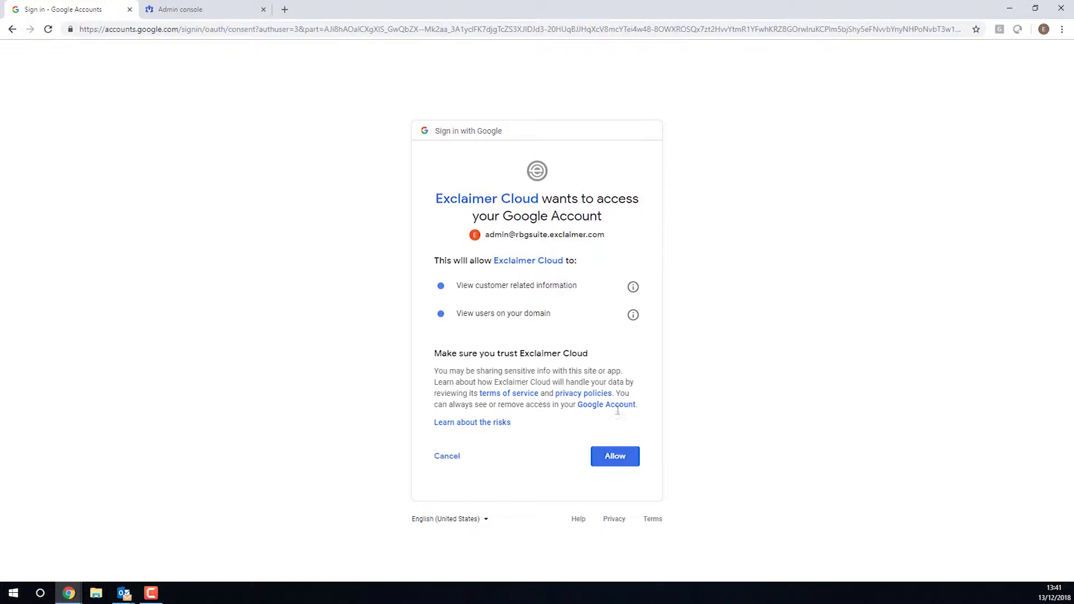
click(605, 455)
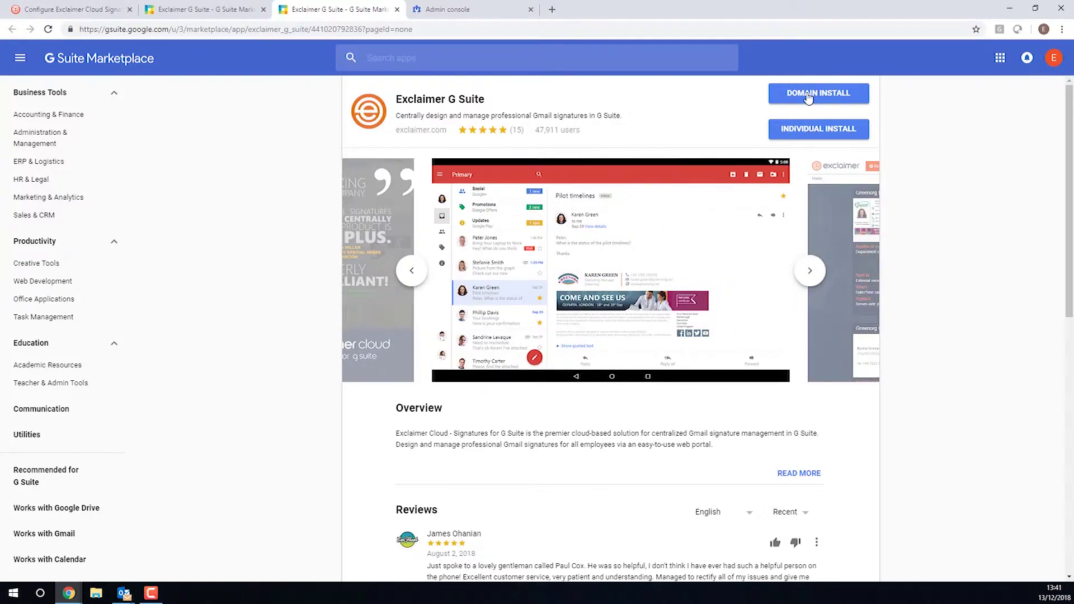
Install Exclaimer G Suite domain-wide, accepting the terms, then close the extra Marketplace tab.
click(232, 8)
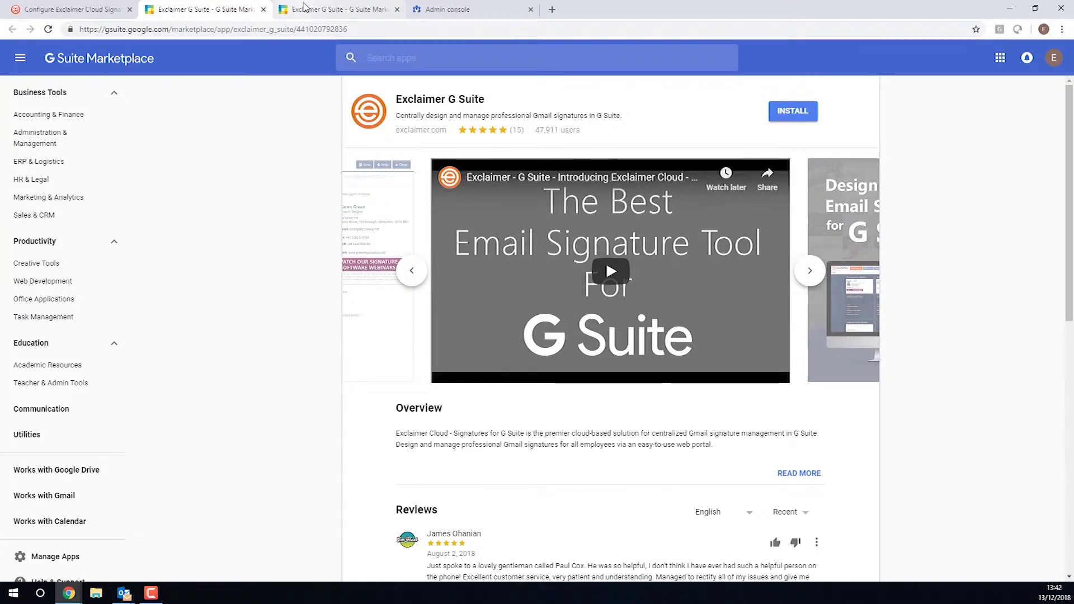
click(305, 8)
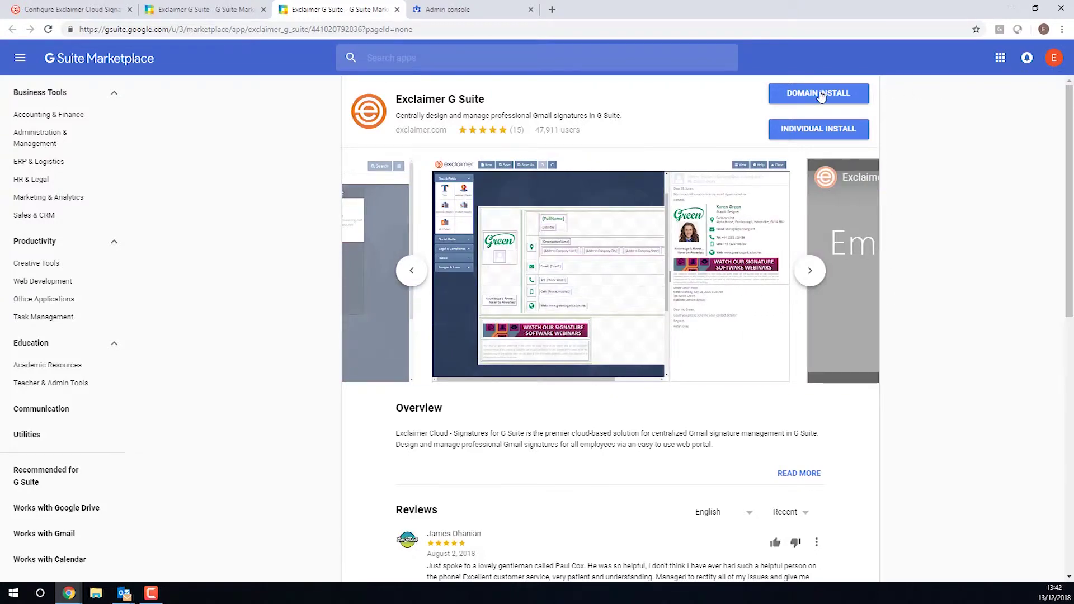
click(820, 96)
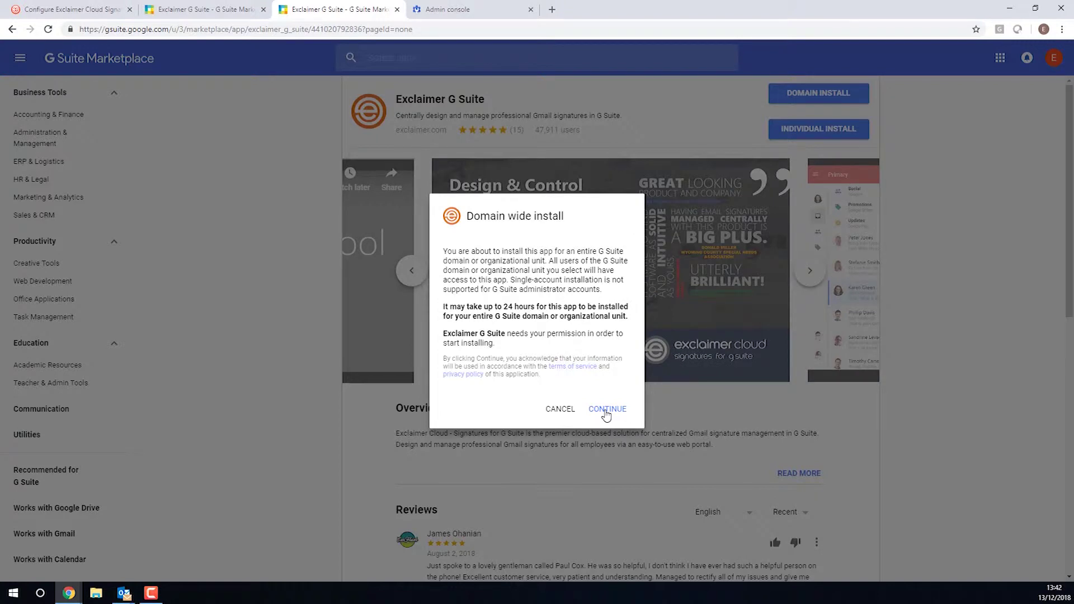
click(607, 410)
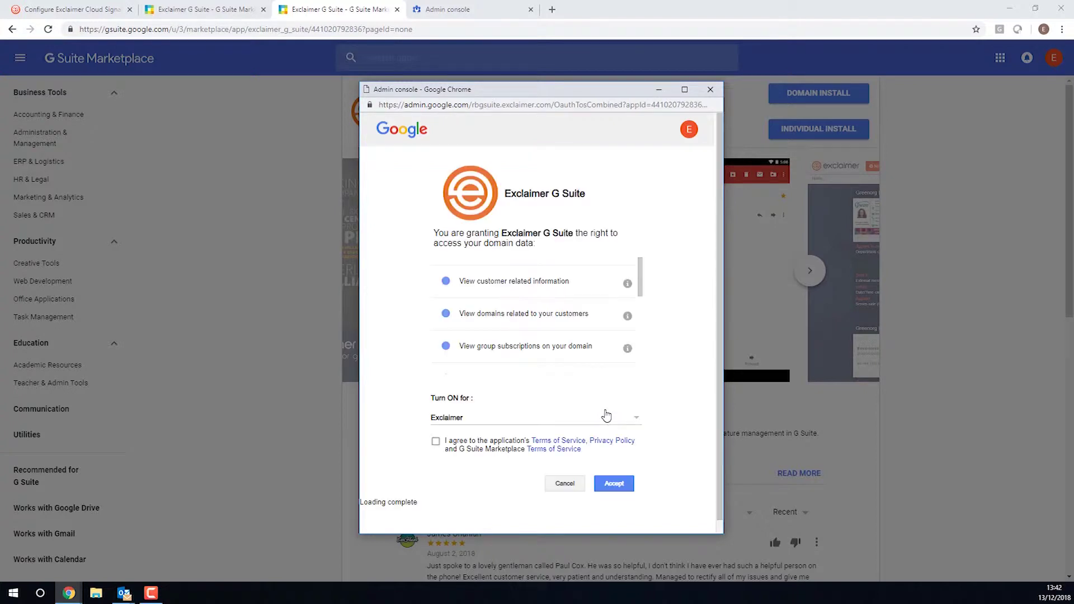
click(437, 442)
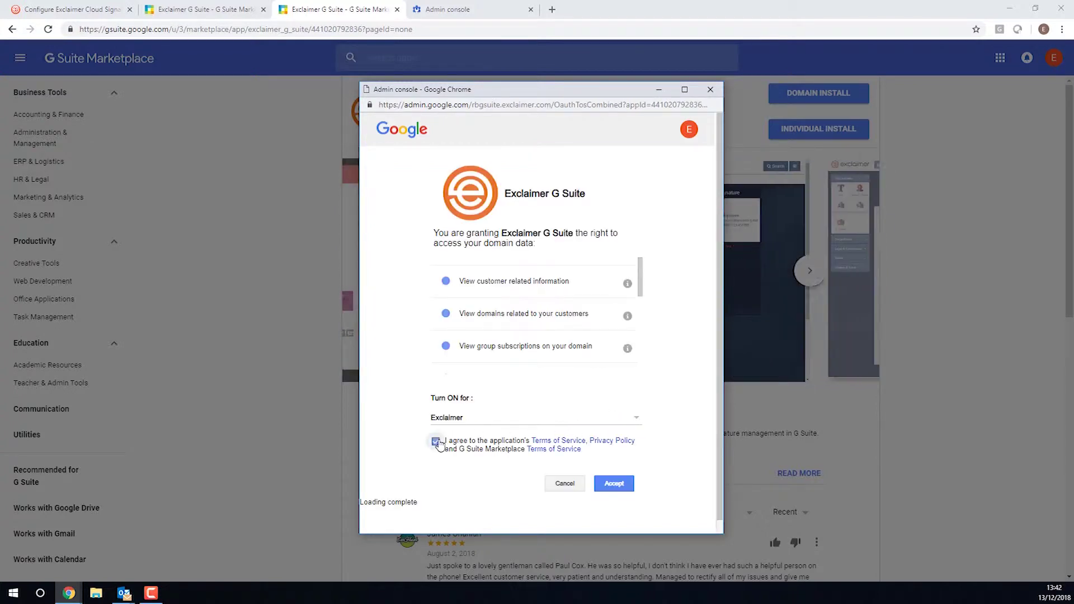
click(618, 491)
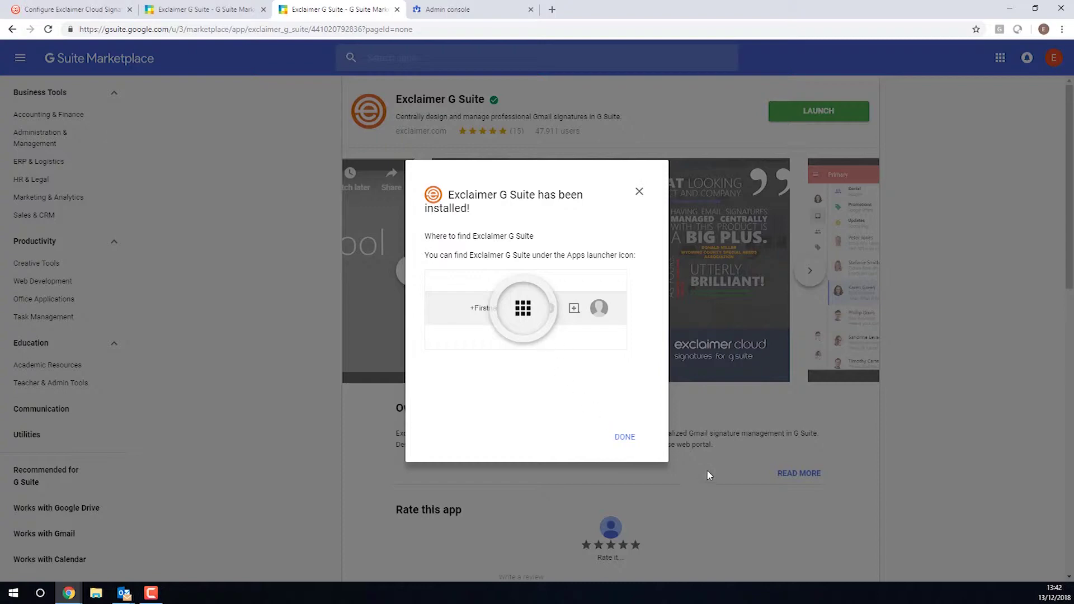
click(625, 443)
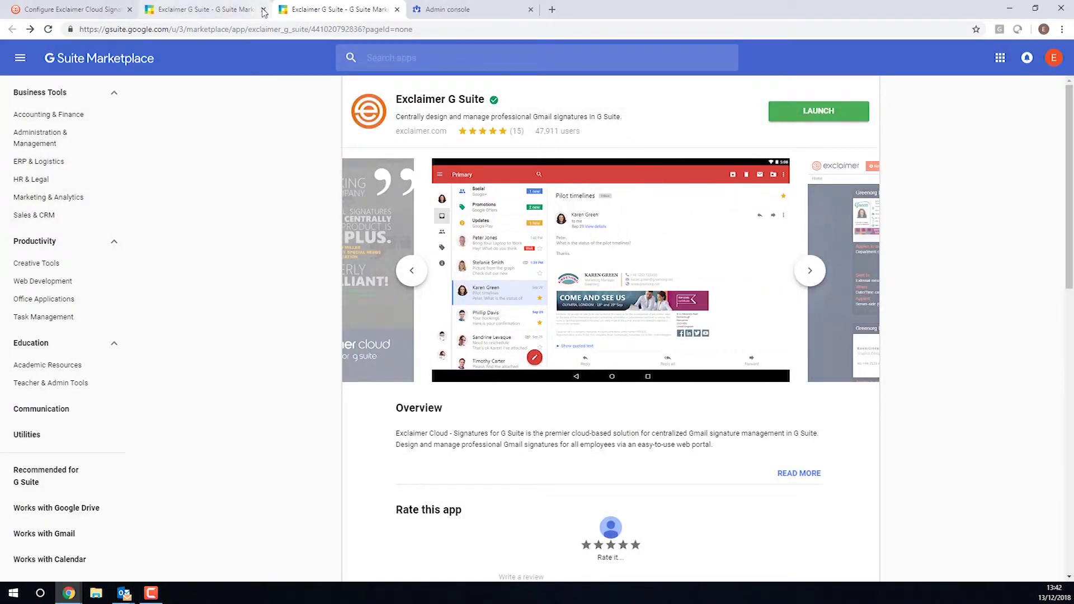
click(263, 10)
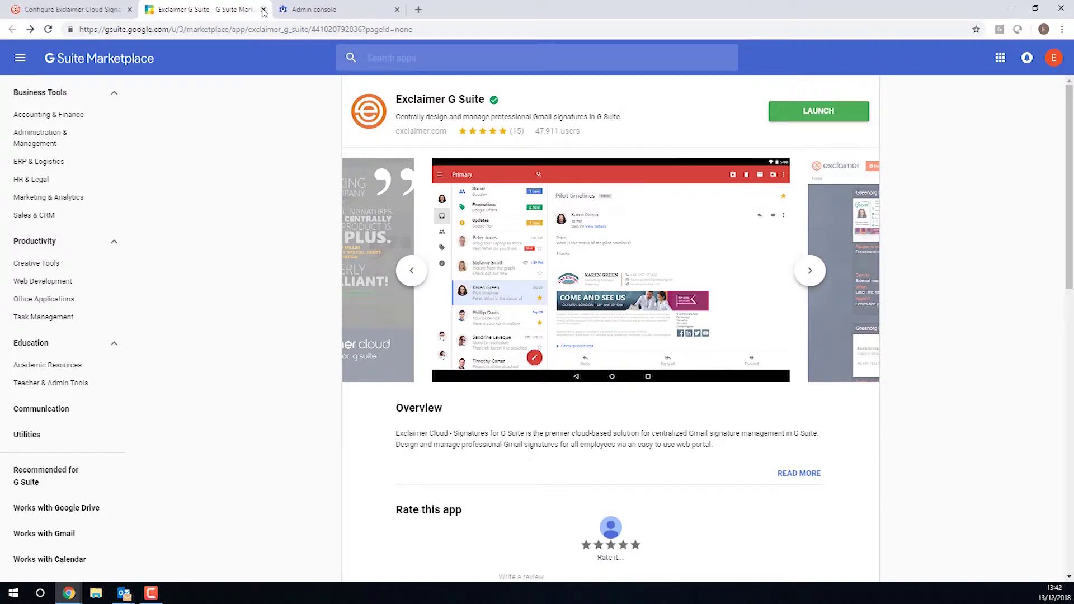
Close the last Marketplace page, verify the G Suite app install, and switch to Google Admin.
click(264, 9)
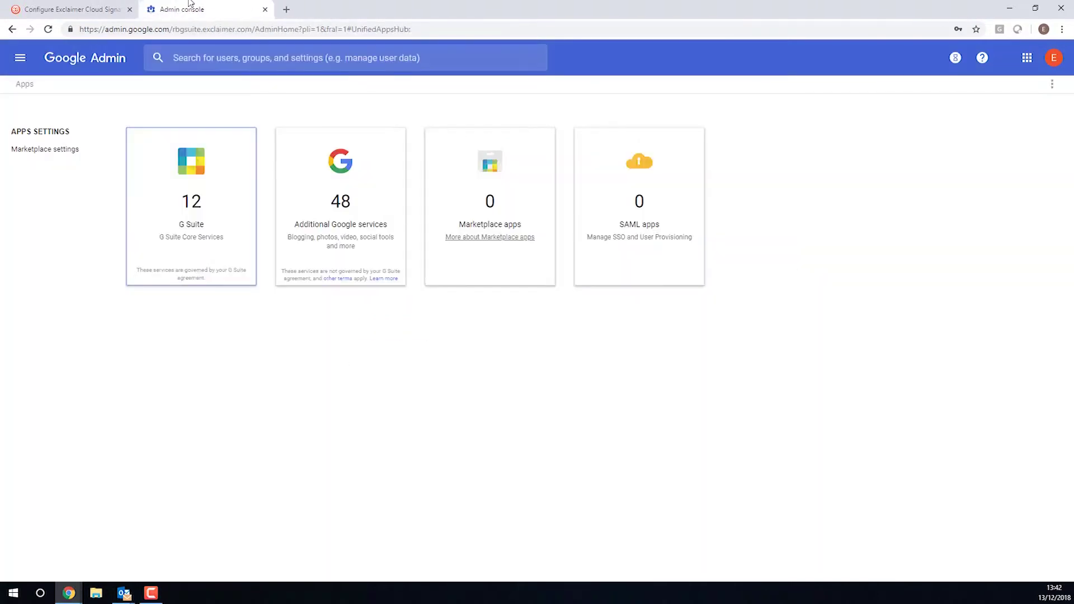
click(101, 8)
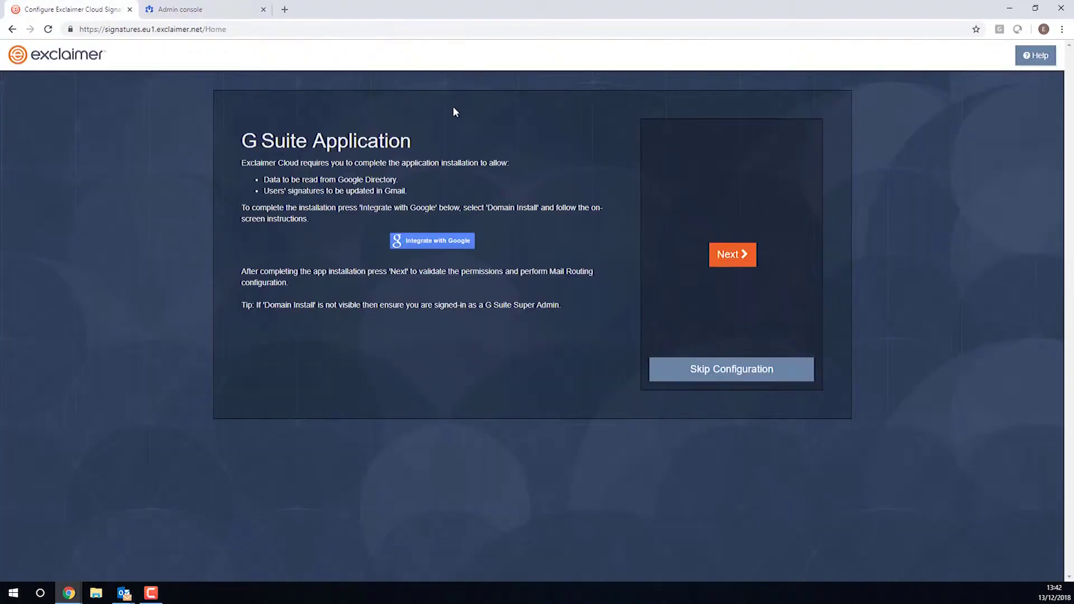
click(736, 256)
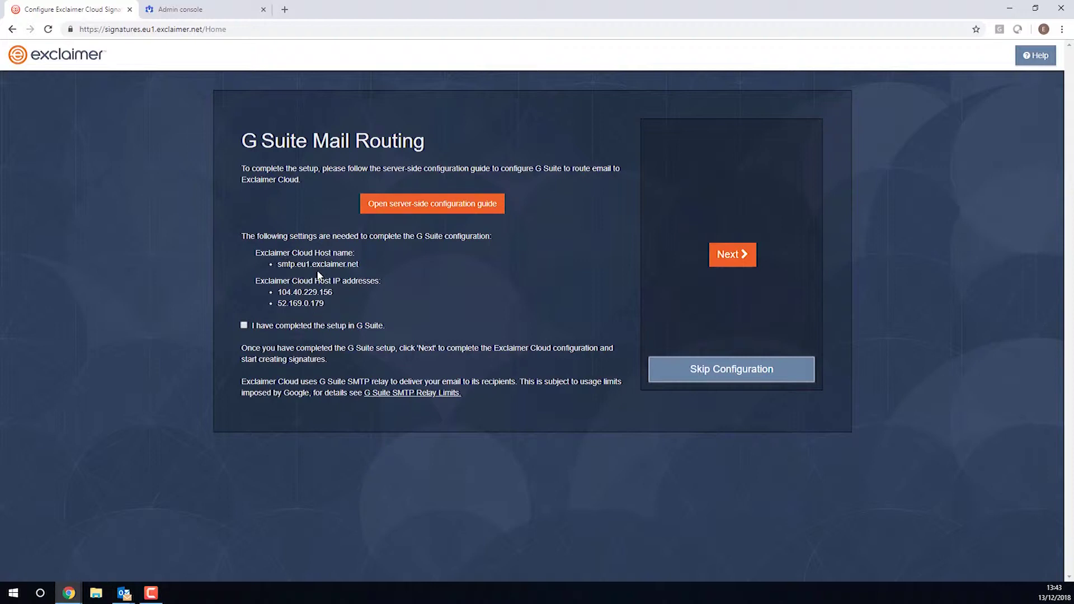
click(185, 14)
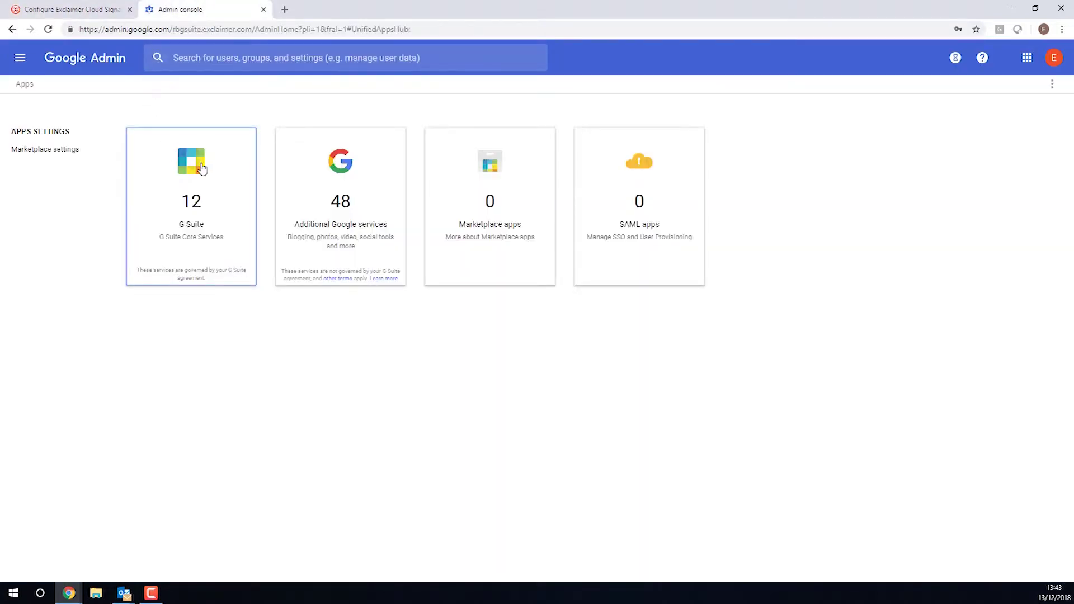
Navigate to Apps > G Suite > Gmail > Advanced settings and show the Hosts list.
click(202, 169)
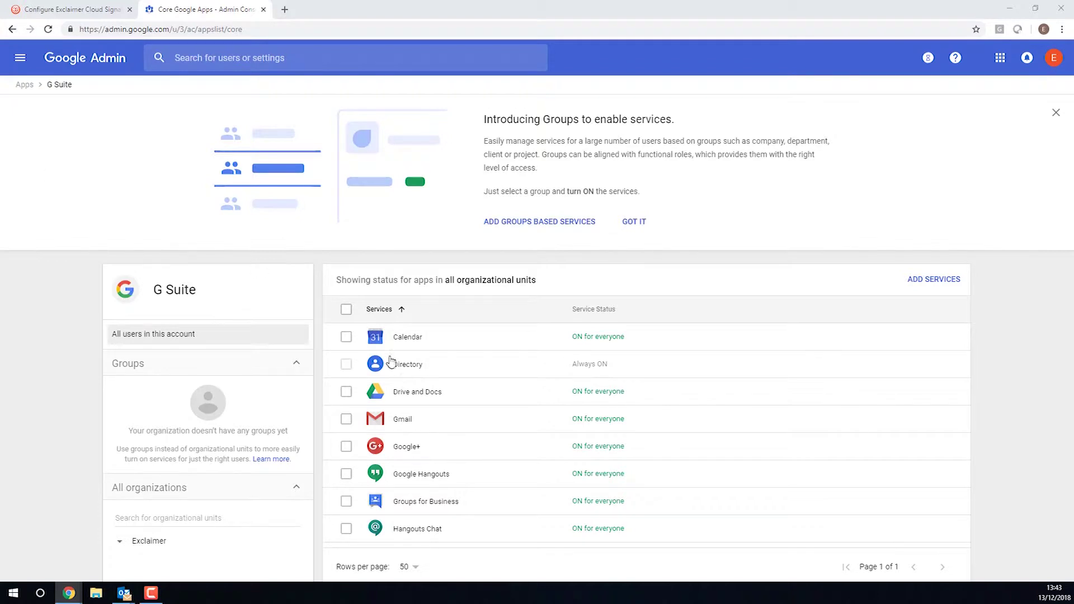
click(397, 417)
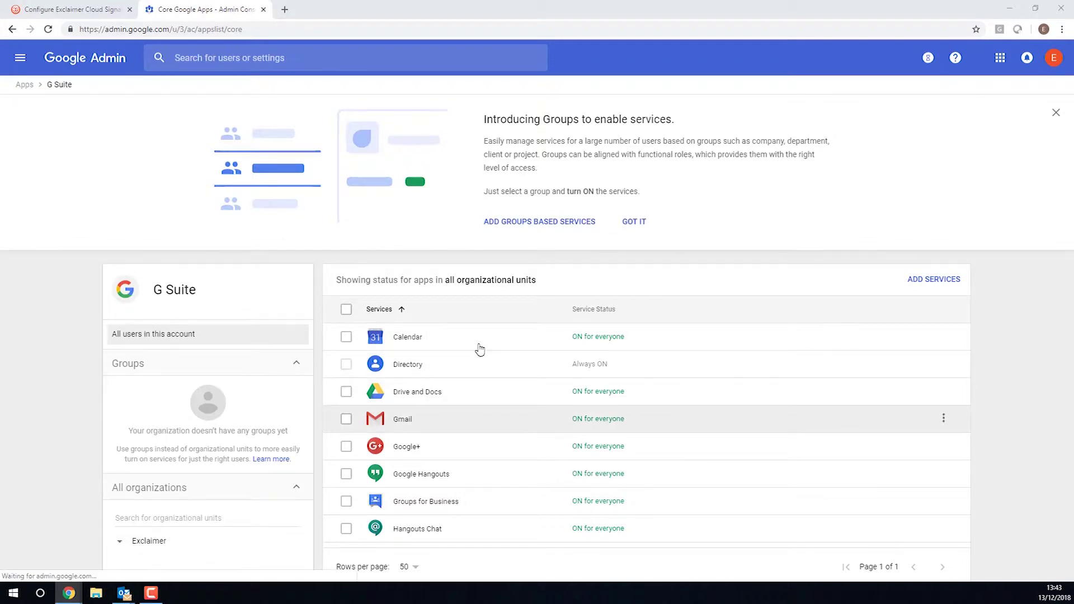
click(634, 229)
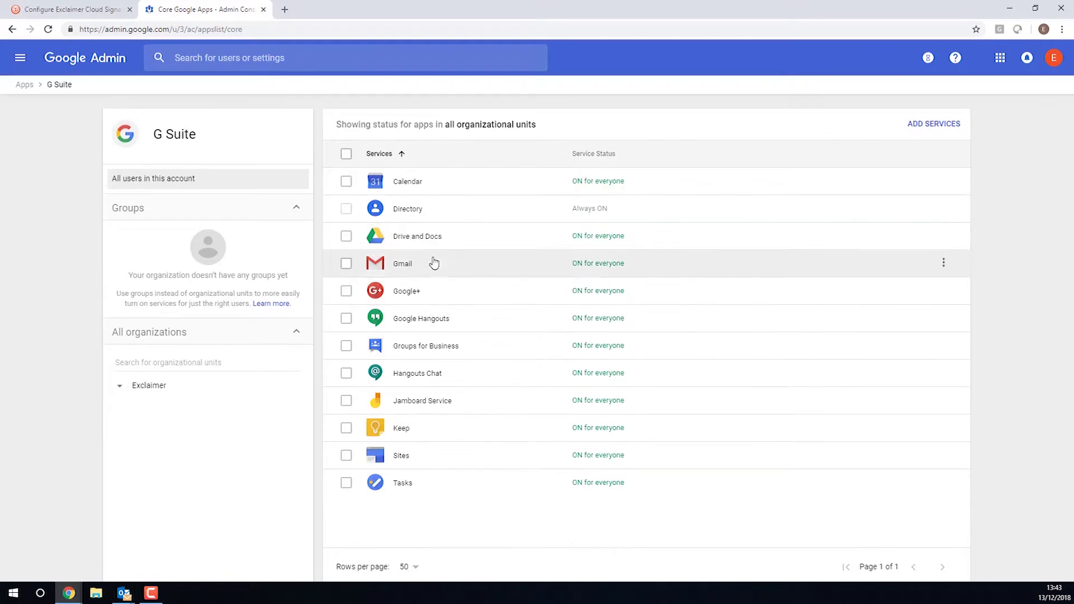
click(410, 265)
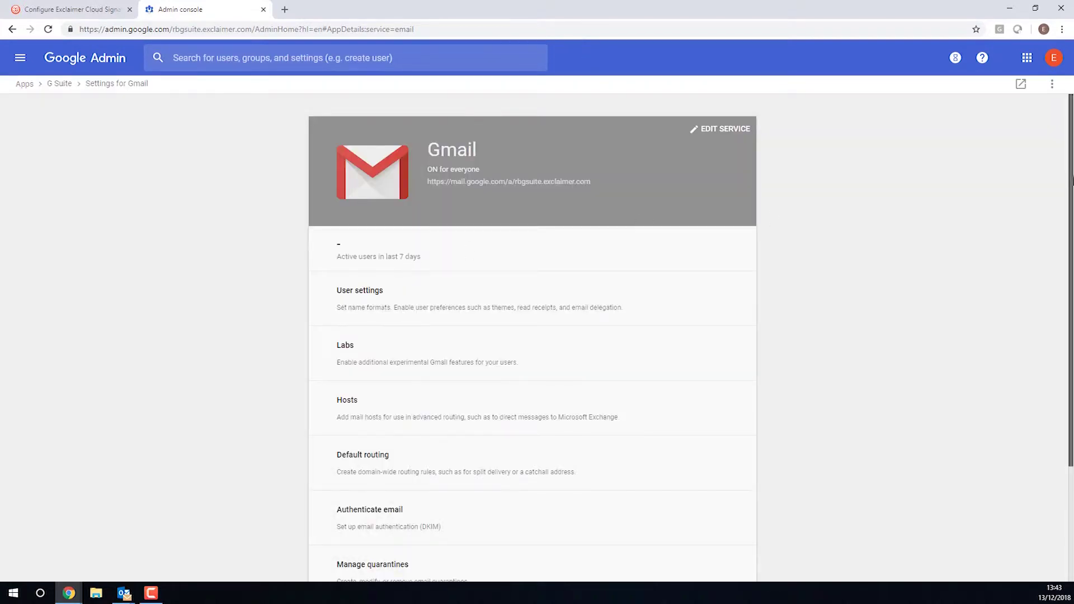
scroll(1072, 180, down, 3)
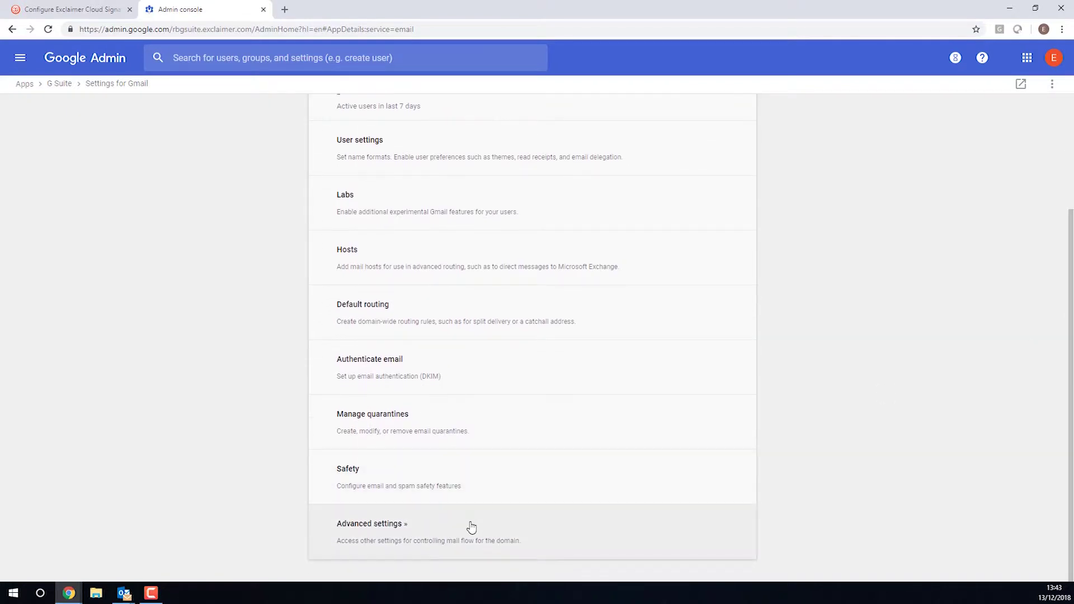
click(472, 527)
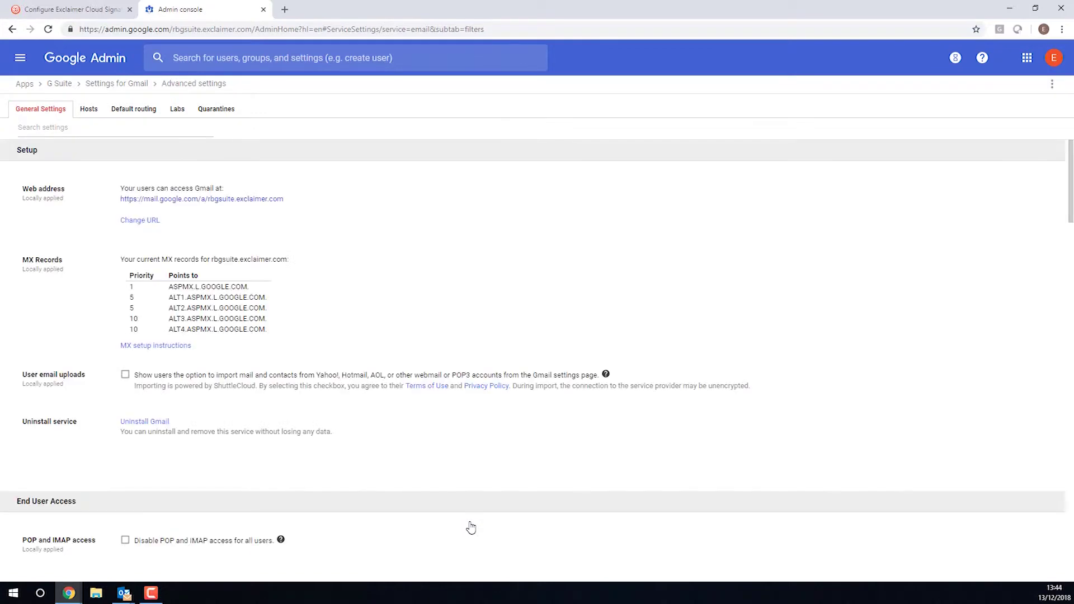
click(92, 115)
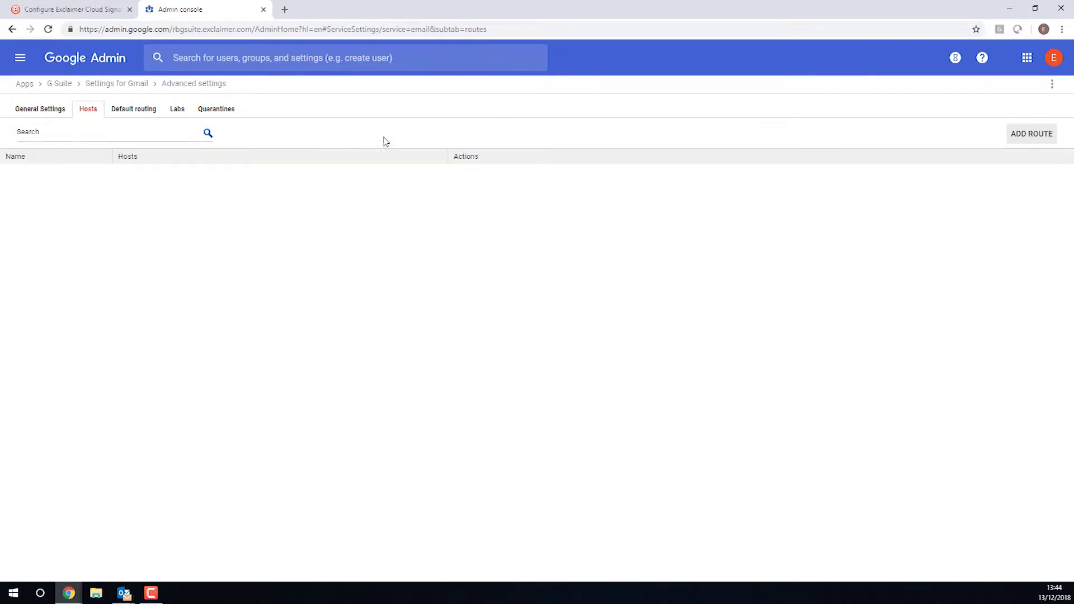
Start a new mail route named 'Exclaimer Cloud' and copy Exclaimer's SMTP host name.
click(1043, 134)
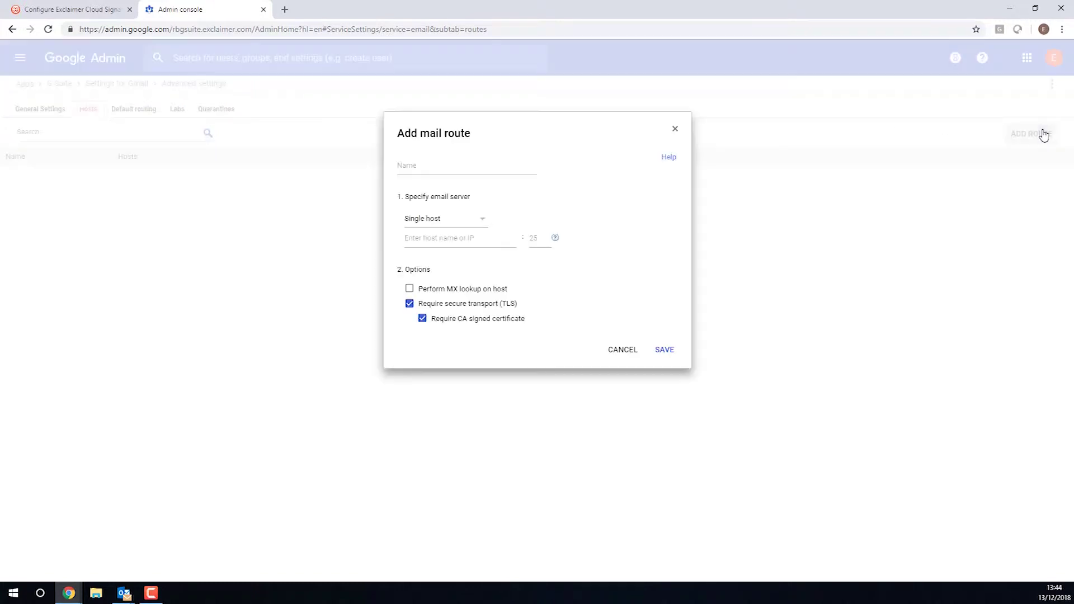
click(434, 162)
text(Exclaim)
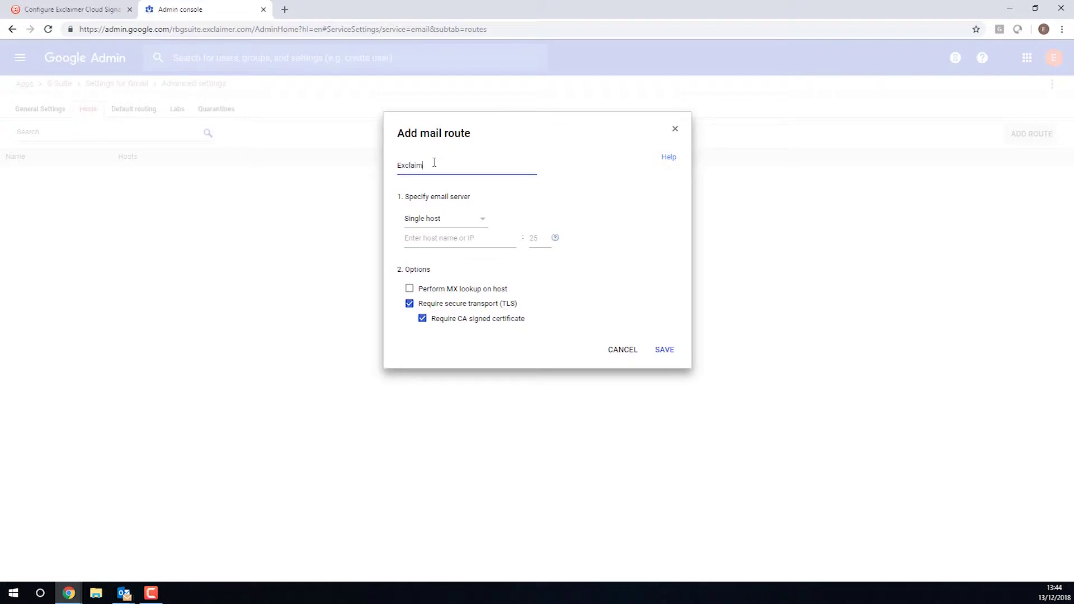
text(er Cloud)
click(87, 17)
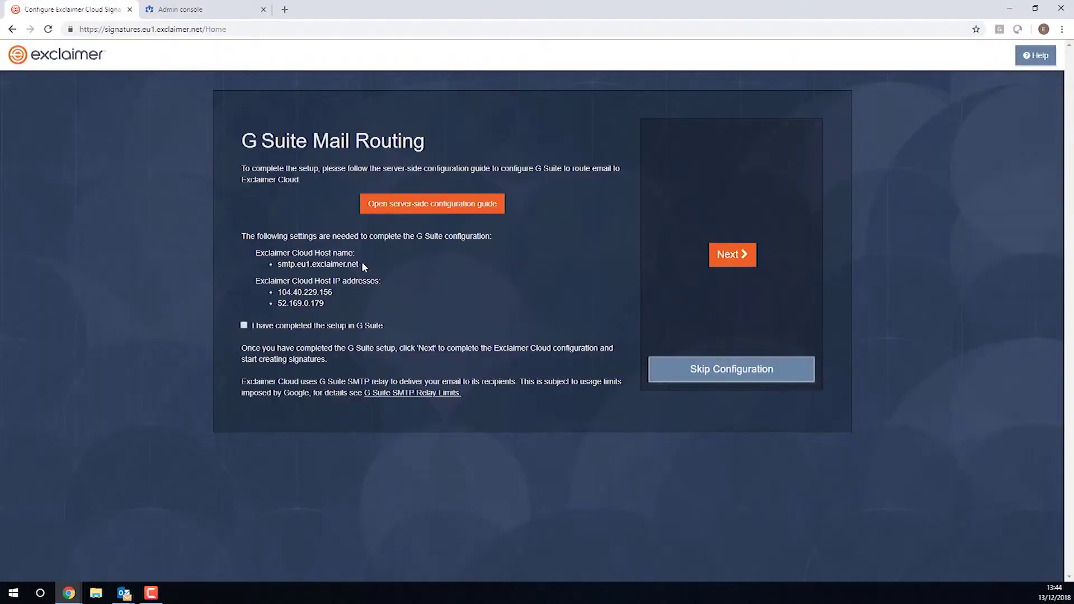
drag(361, 264, 276, 264)
key(ctrl+c)
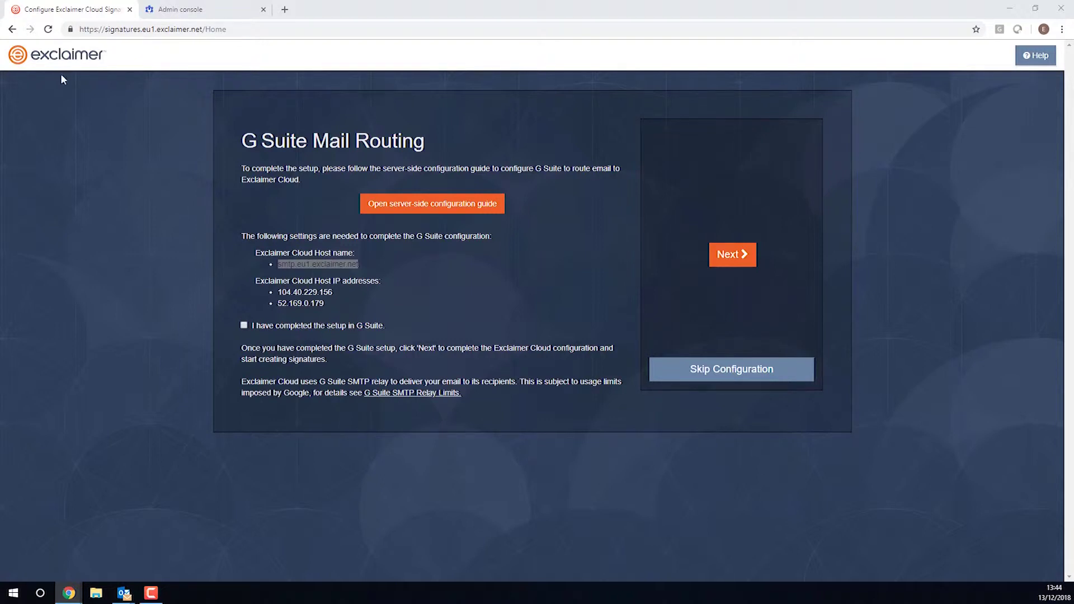
Set the route's host to smtp.eu1.exclaimer.net on port 25 and save it.
click(170, 17)
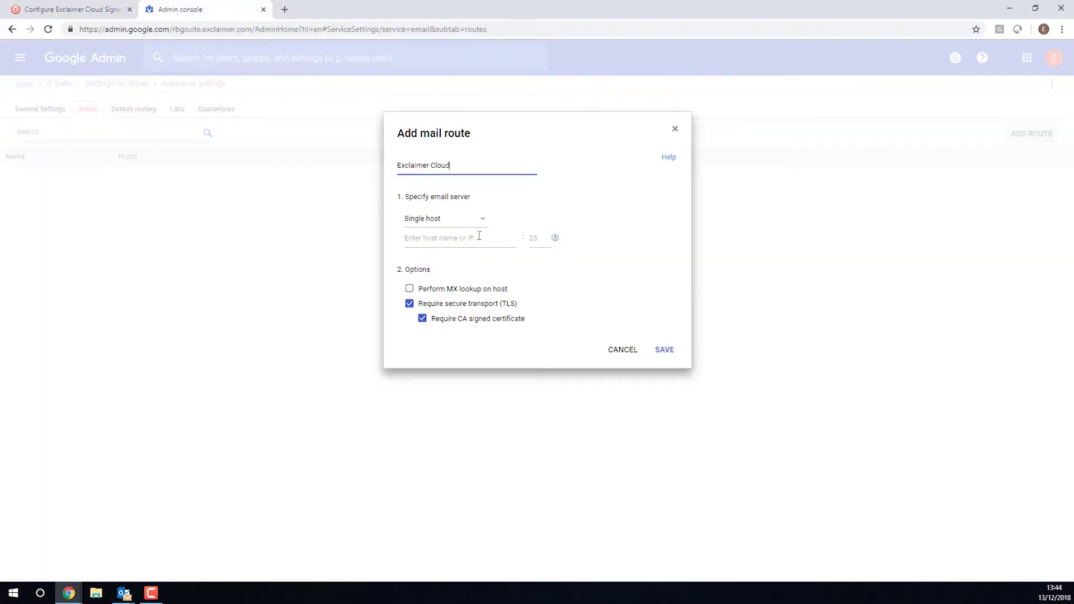
click(479, 235)
key(ctrl+v)
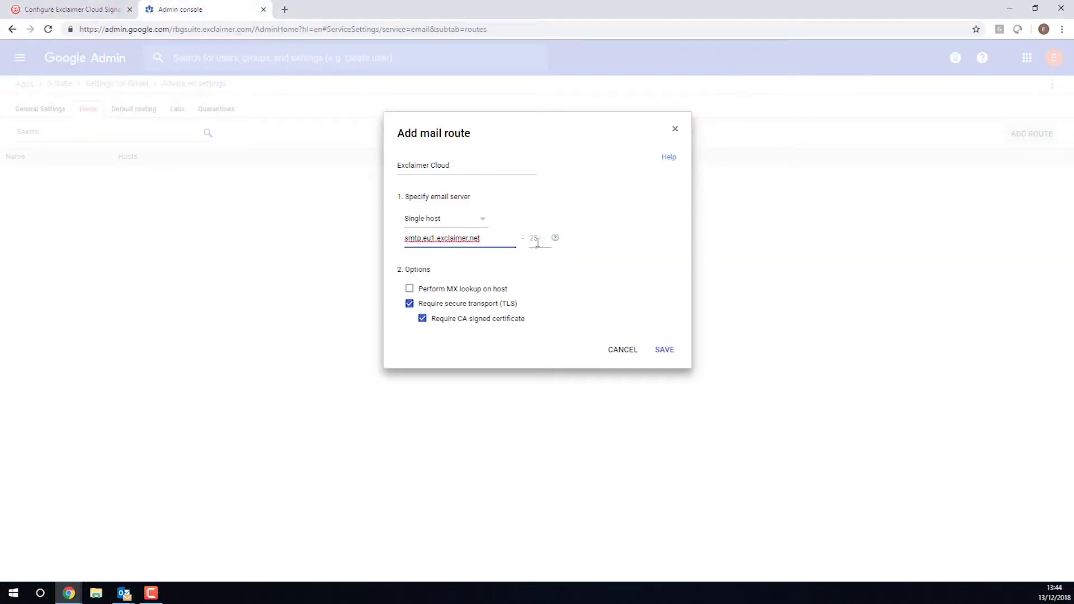
click(537, 242)
text(25)
click(555, 277)
click(665, 350)
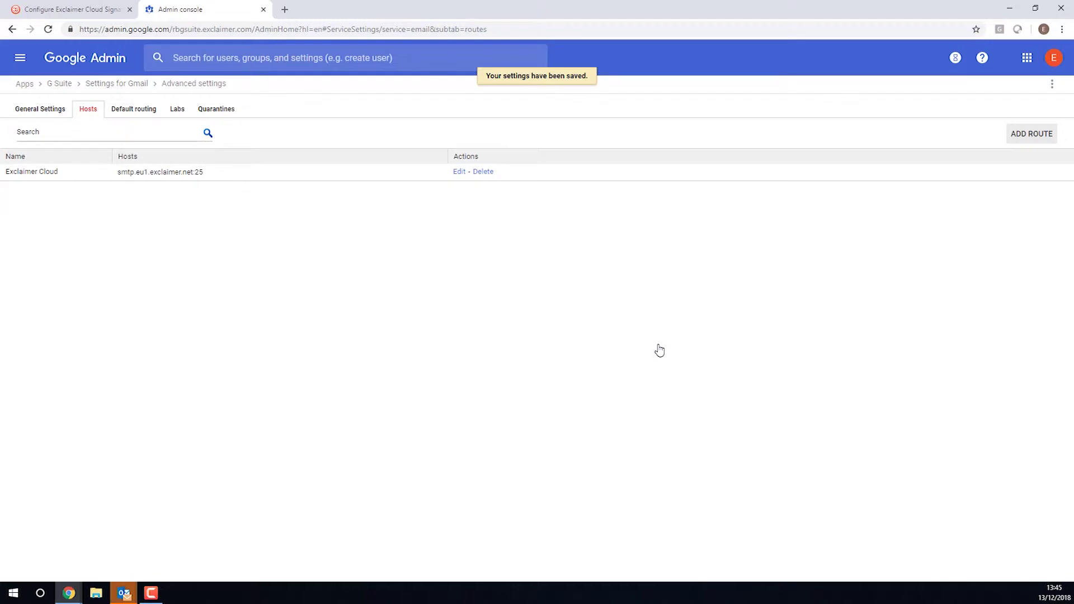
In Gmail's General Settings, start configuring a new Content compliance setting.
click(45, 108)
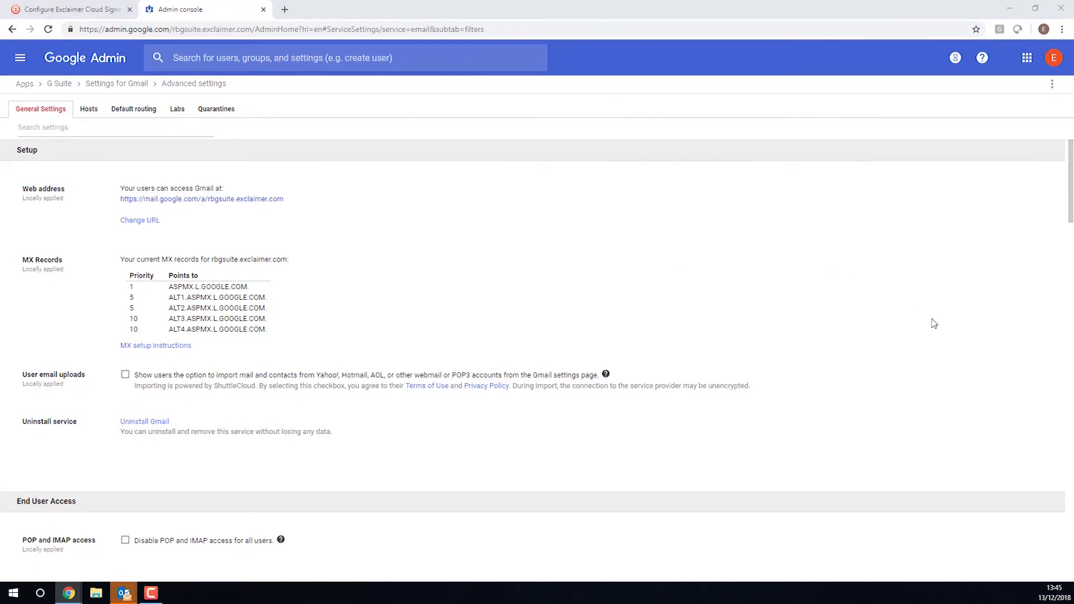
click(1072, 204)
drag(1071, 205, 1072, 461)
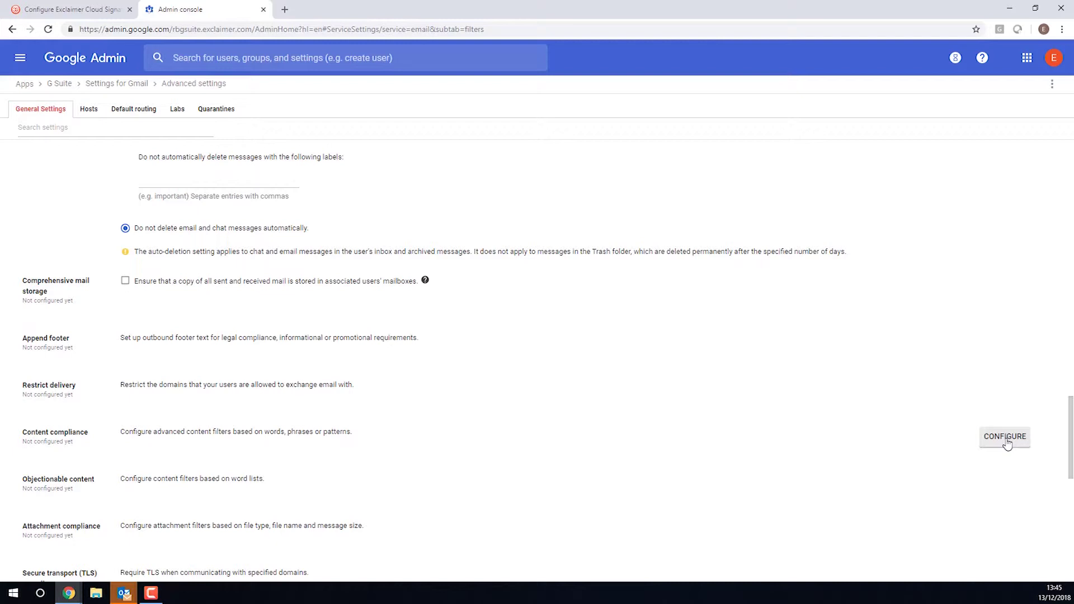
click(1006, 440)
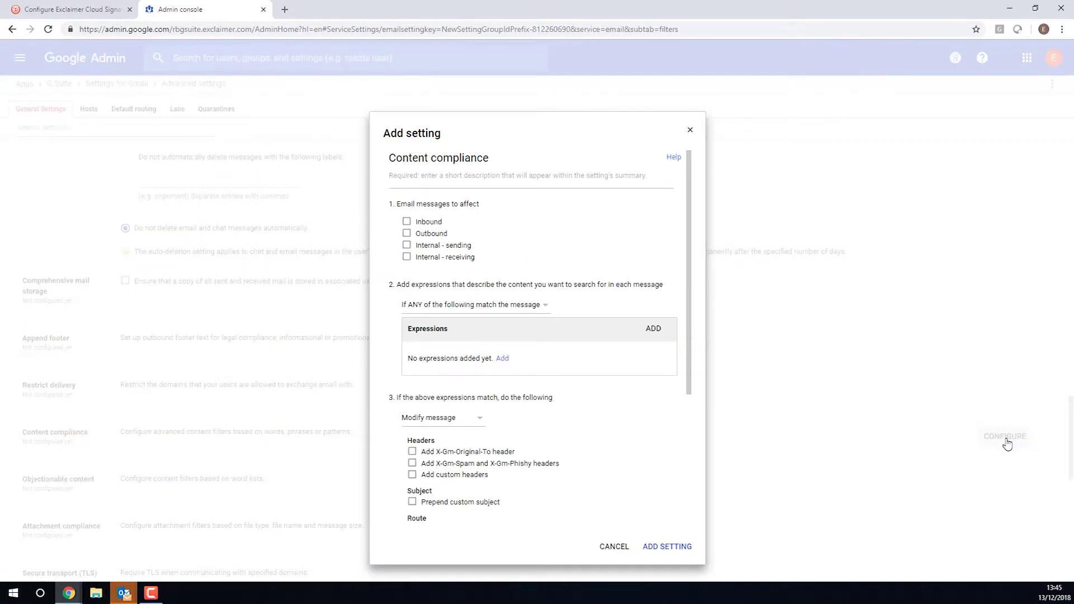
Name the setting 'Route to Exclaimer Cloud' and apply it to Outbound and Internal - sending mail.
click(544, 178)
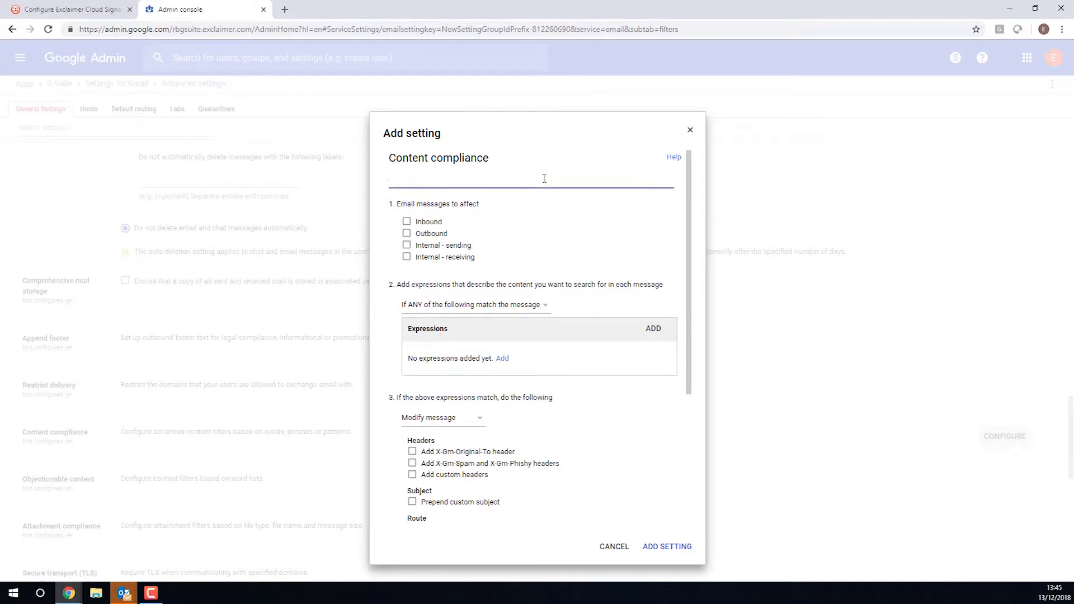
text(Route to Exclaimer Cloud)
click(406, 234)
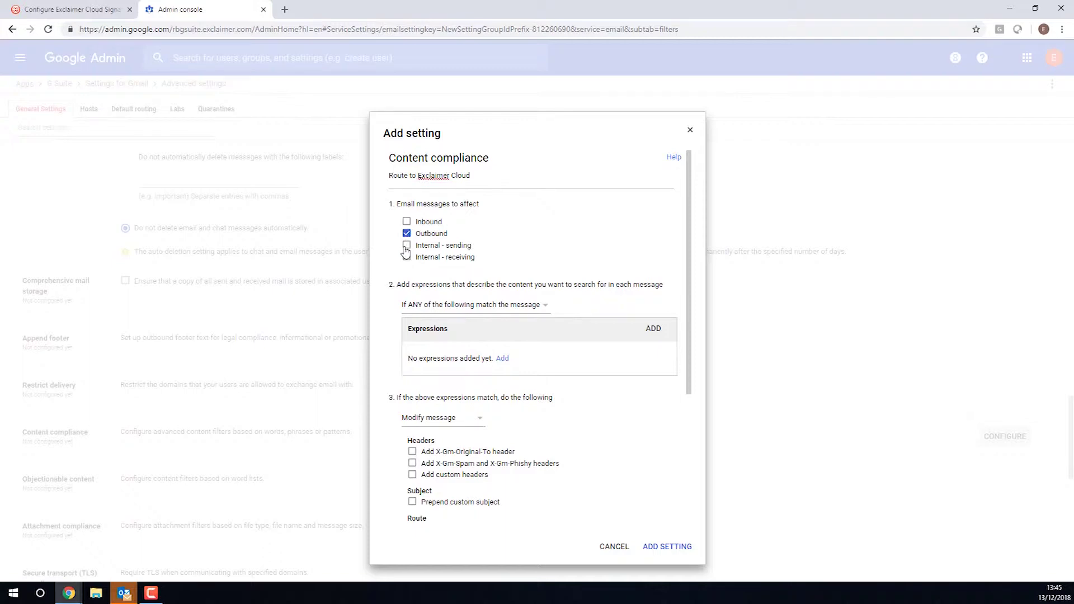
click(407, 246)
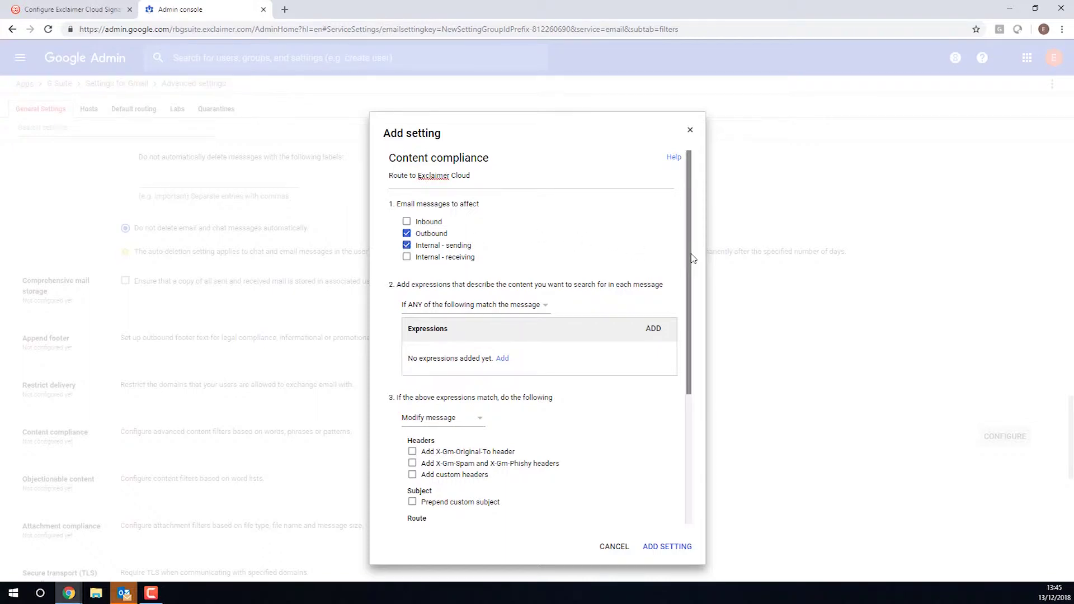
drag(692, 258, 691, 297)
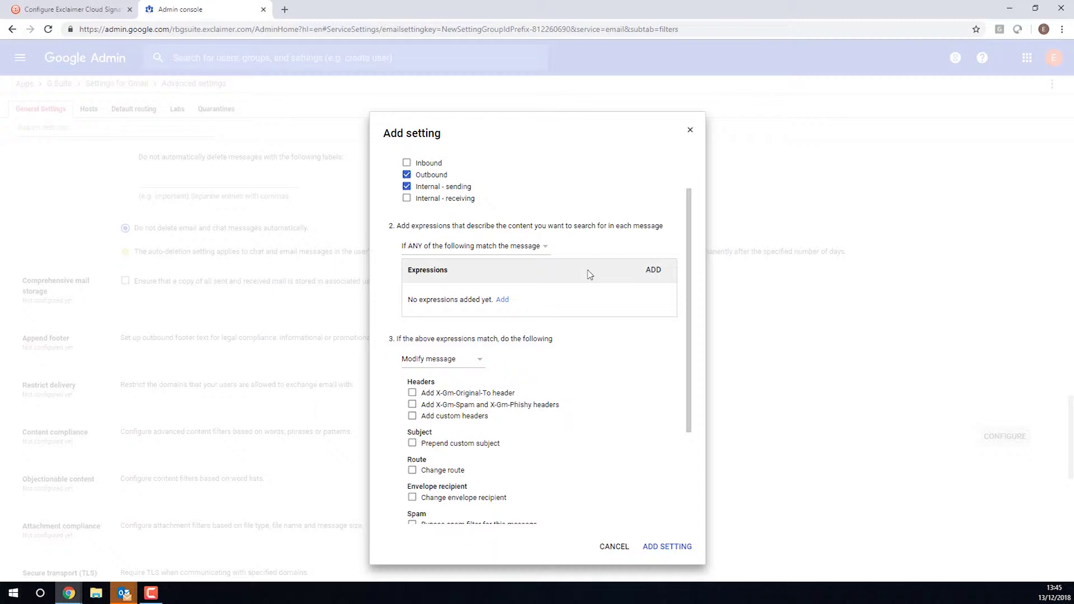
Add an advanced match: full headers not containing X-ExclaimerHostedSignatures-MessageProcessed.
click(507, 300)
click(489, 299)
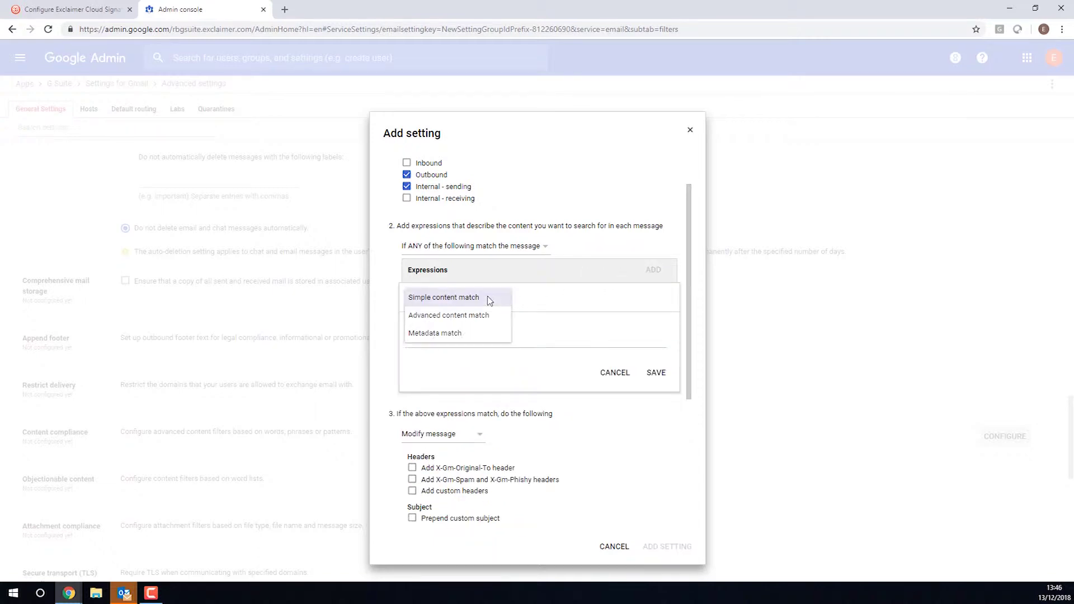
click(483, 316)
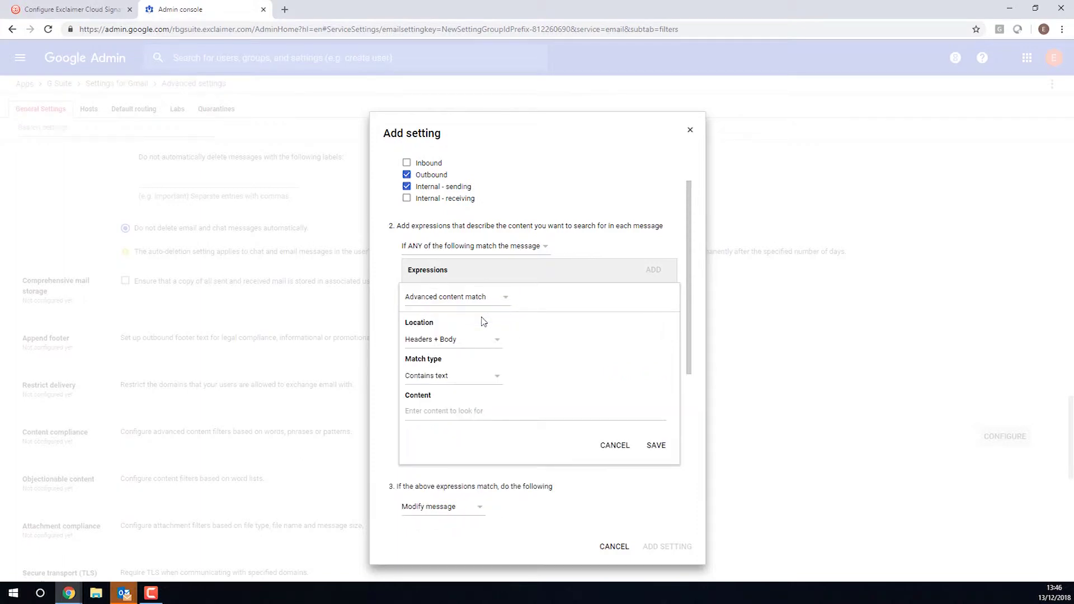
click(478, 343)
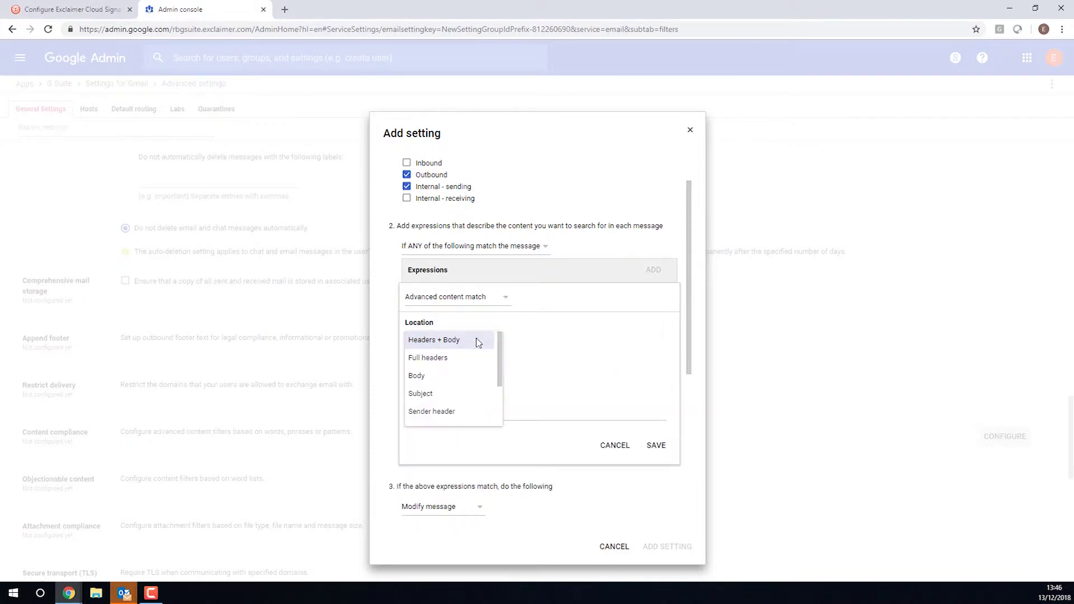
click(464, 367)
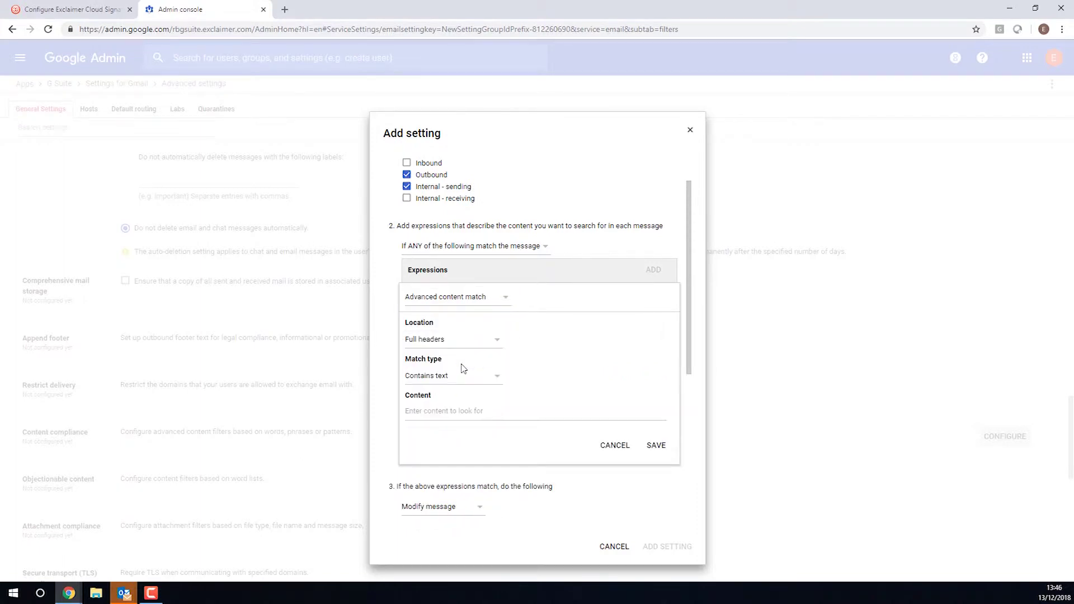
click(427, 379)
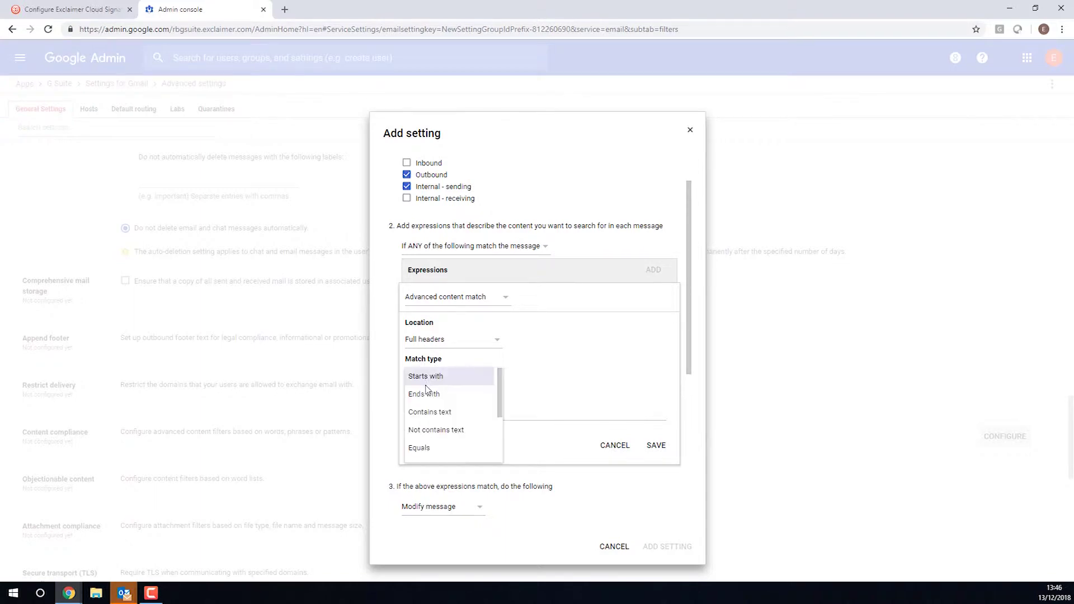
click(430, 430)
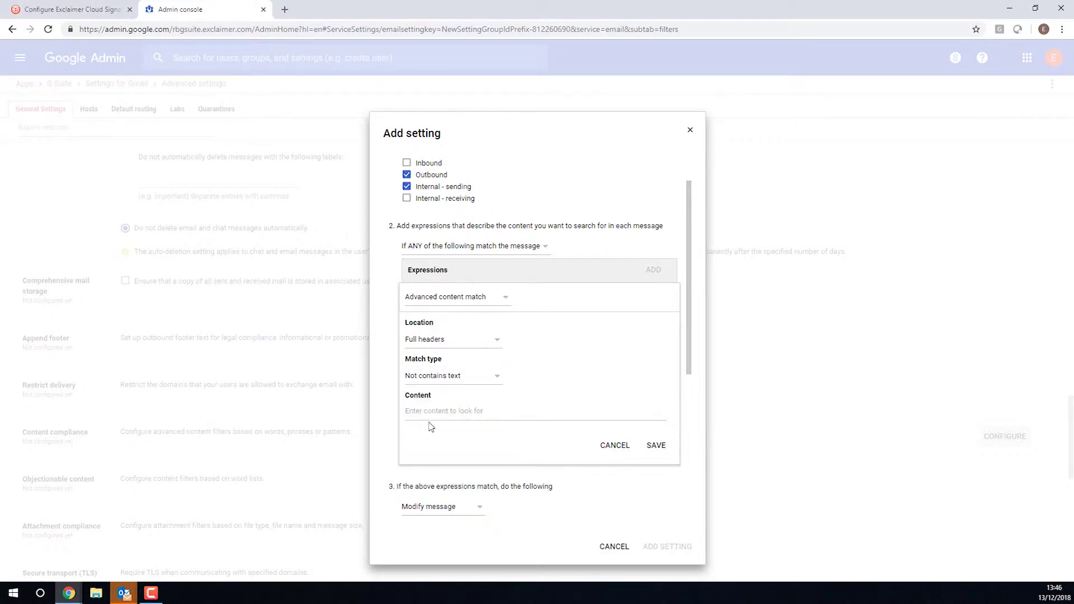
click(432, 412)
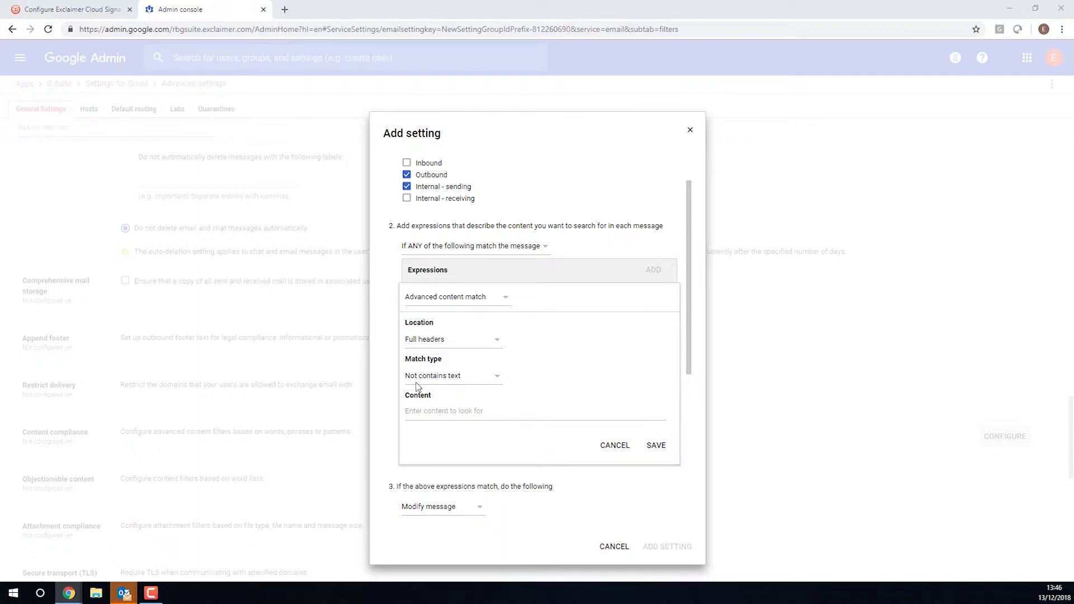
click(425, 415)
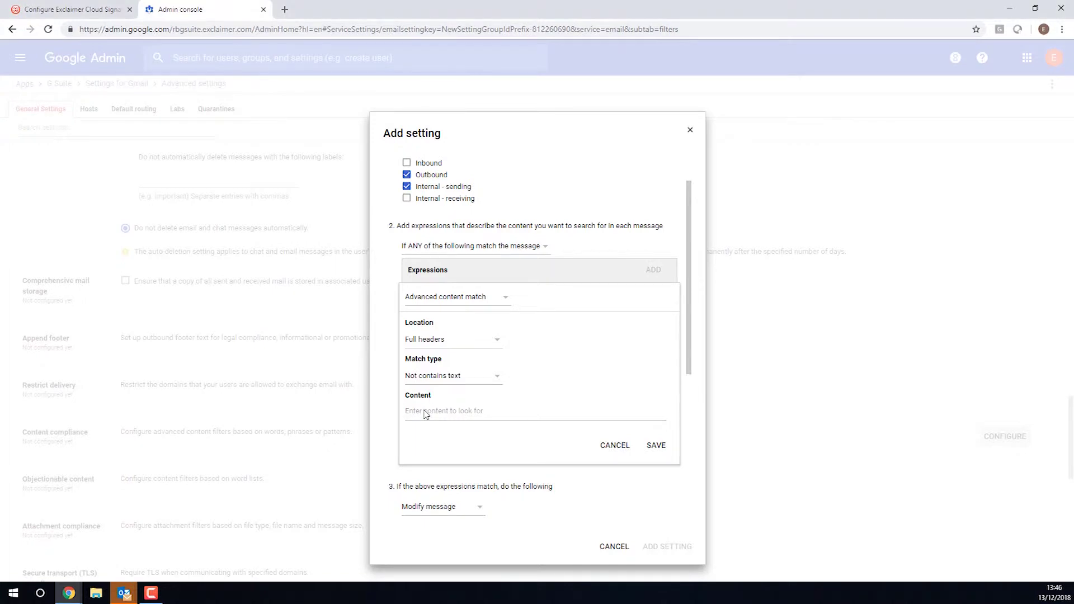
click(425, 412)
text(X-ExclaimerHostedSignatures-MessageProcessed)
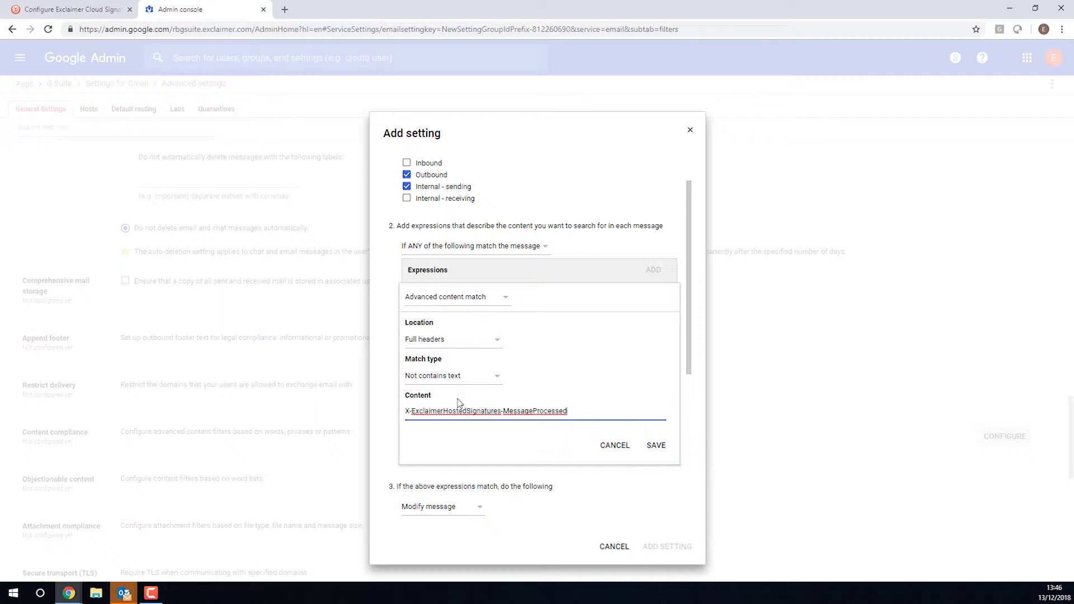
click(656, 445)
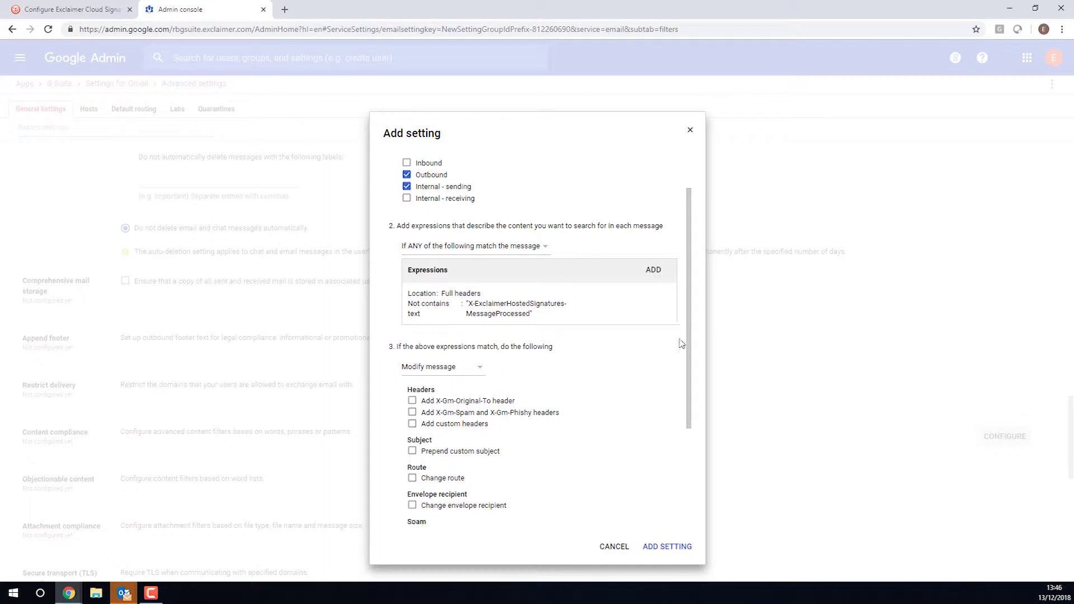
Reroute matching messages through the Exclaimer Cloud route.
drag(688, 342, 699, 396)
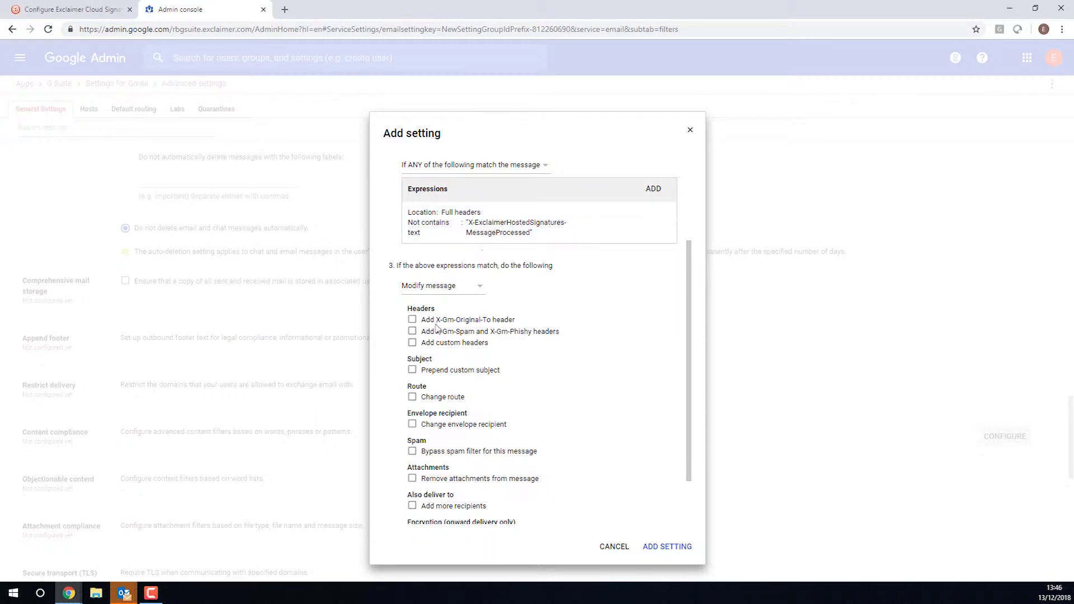
click(412, 396)
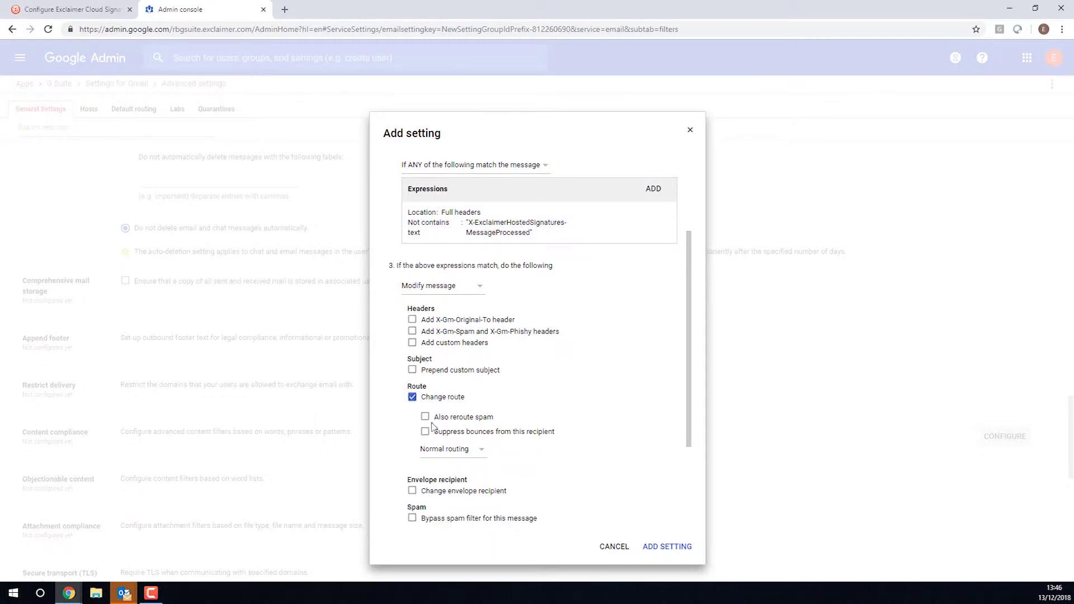
click(428, 448)
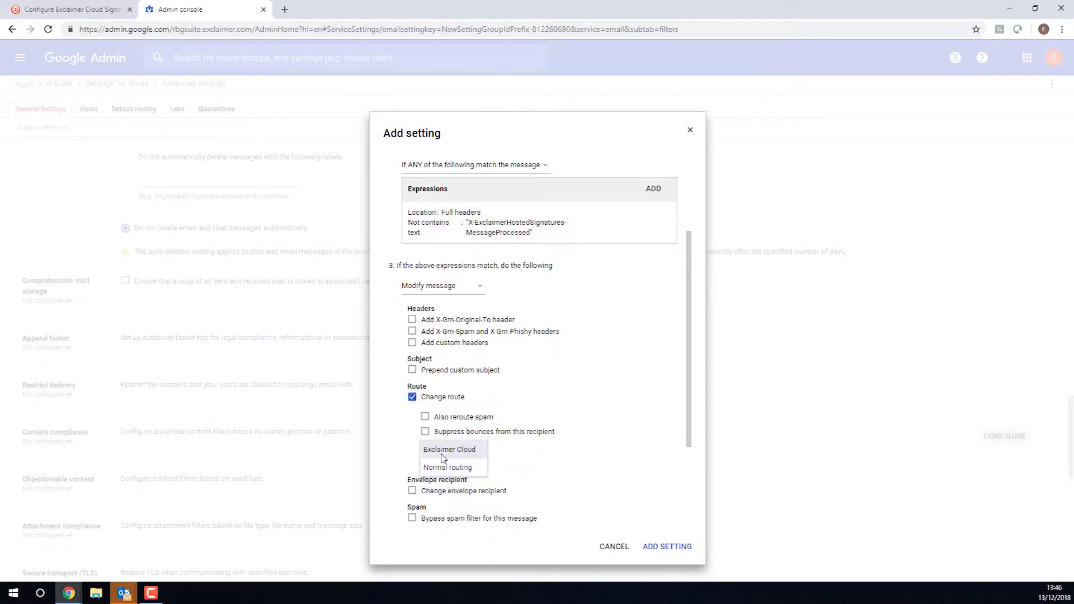
click(444, 450)
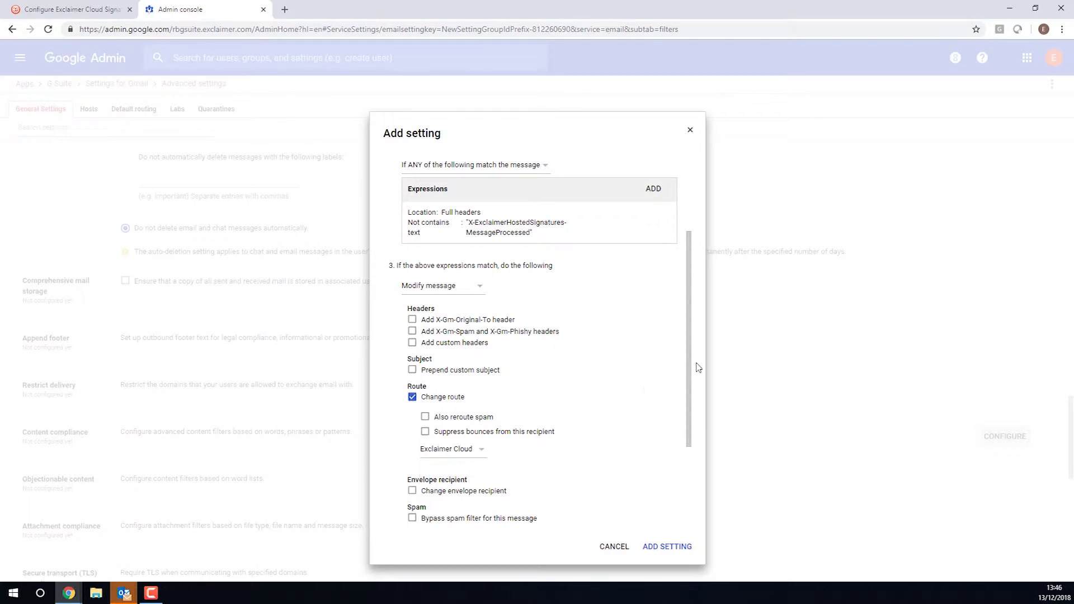
Require secure TLS transport and limit the rule to specific envelope senders.
drag(691, 368, 691, 461)
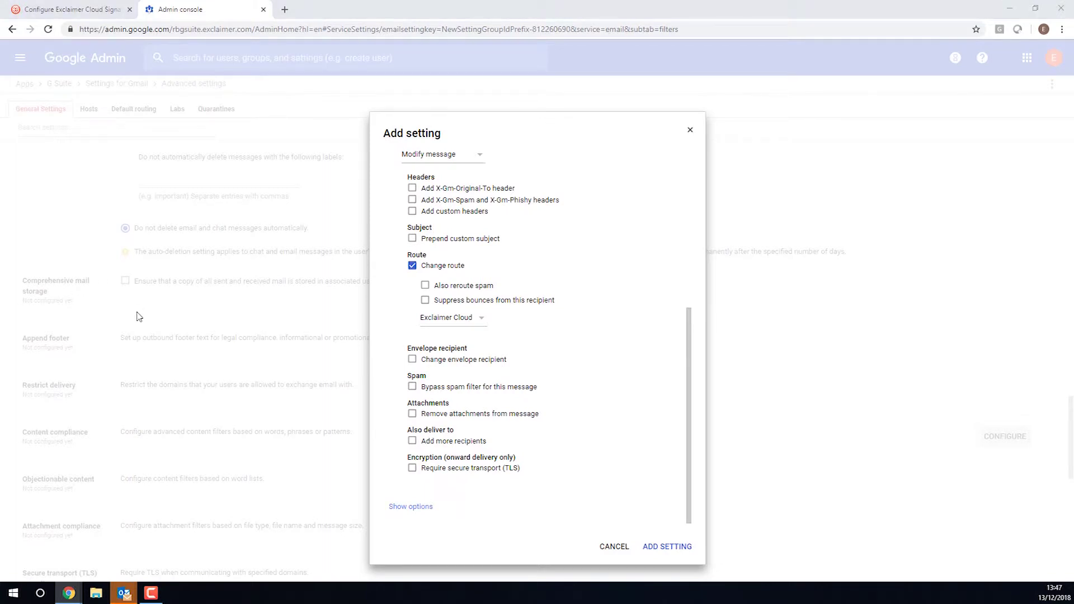
click(413, 469)
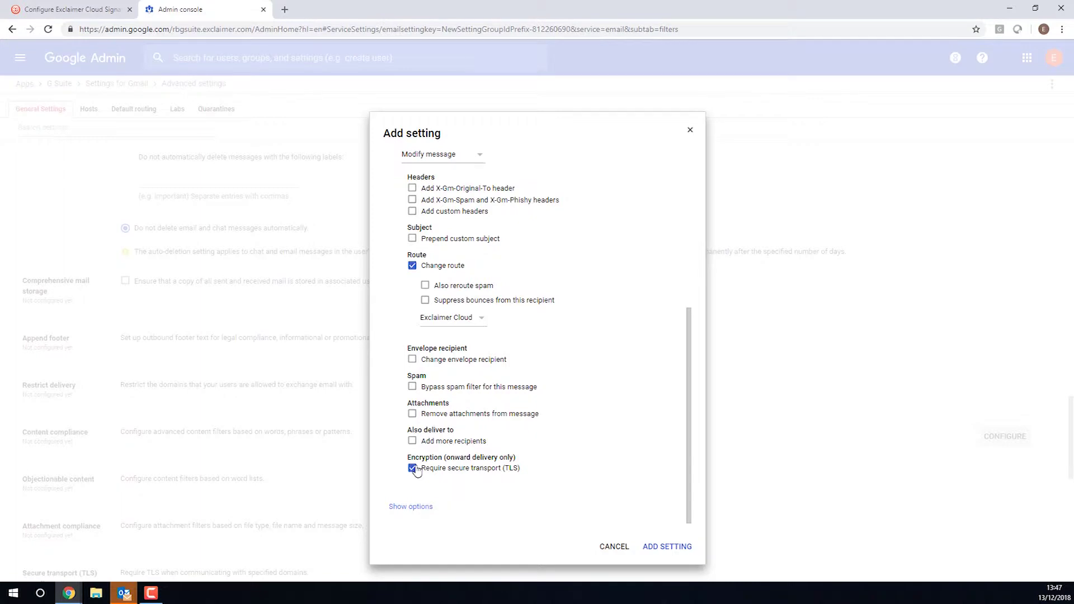
click(420, 506)
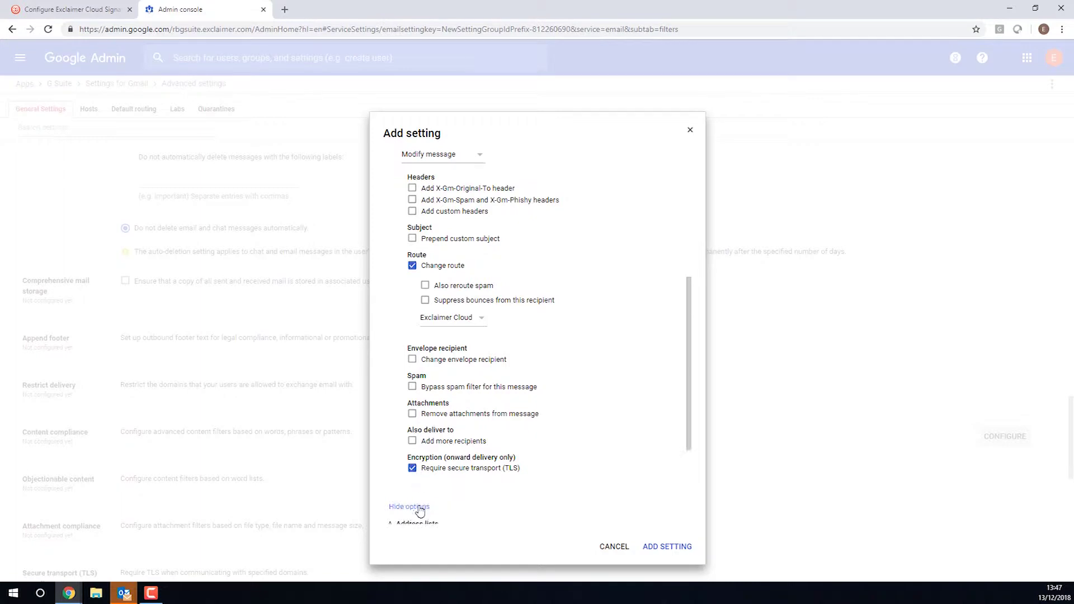
drag(692, 406, 693, 500)
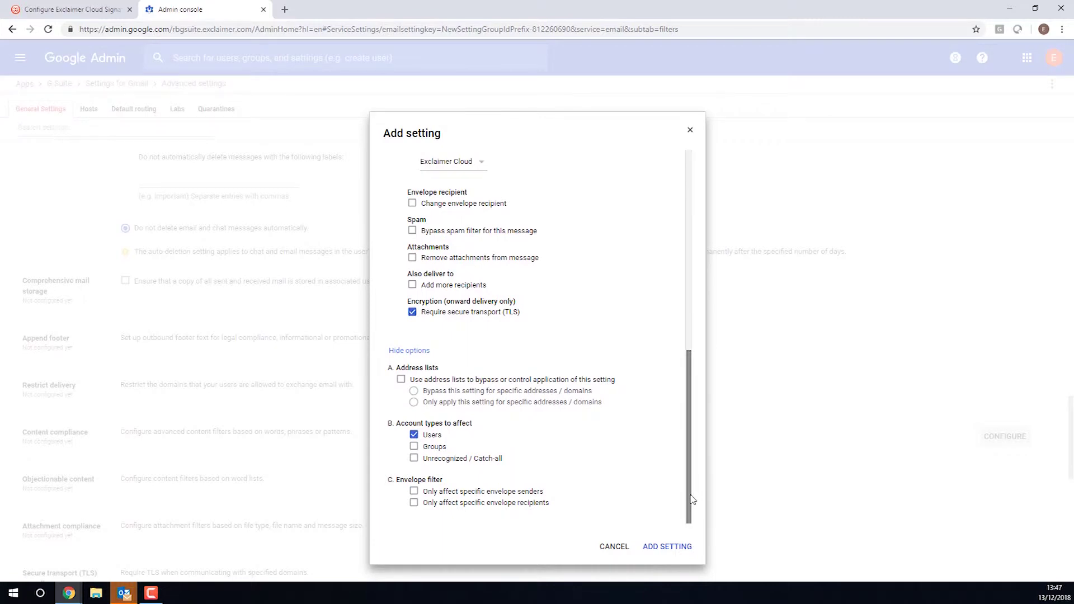
click(414, 491)
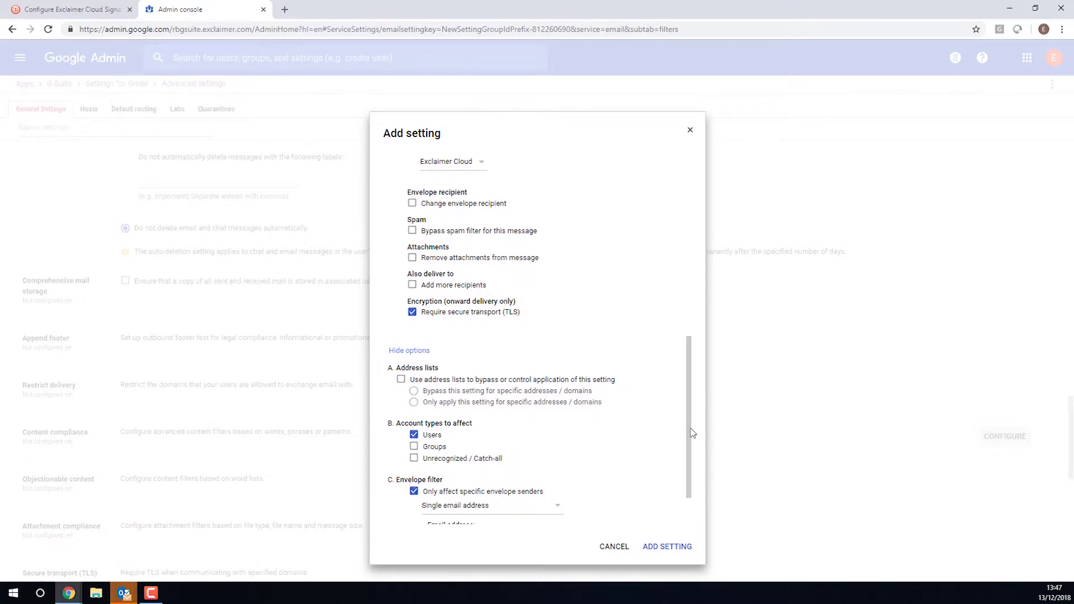
Enter the admin's e-mail as the single envelope sender and add the compliance setting.
drag(693, 434, 693, 476)
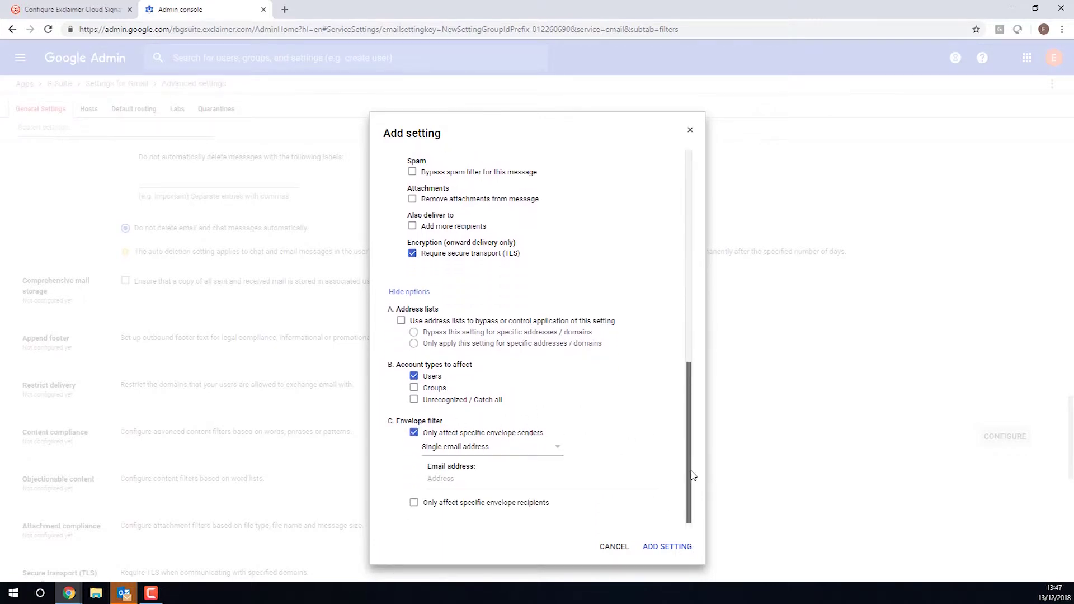
click(442, 479)
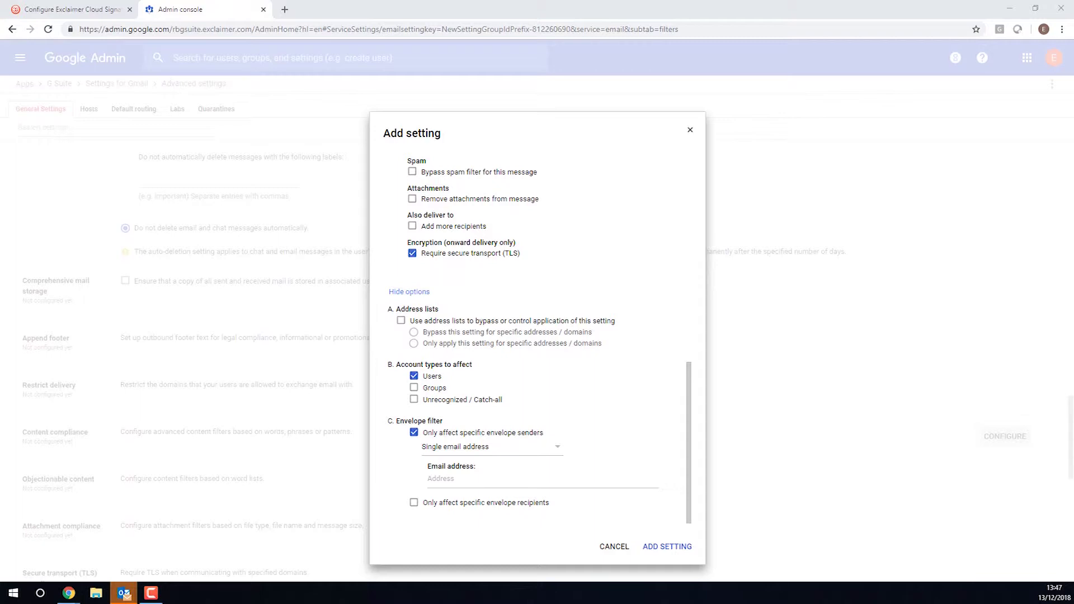
click(476, 473)
key(ctrl+v)
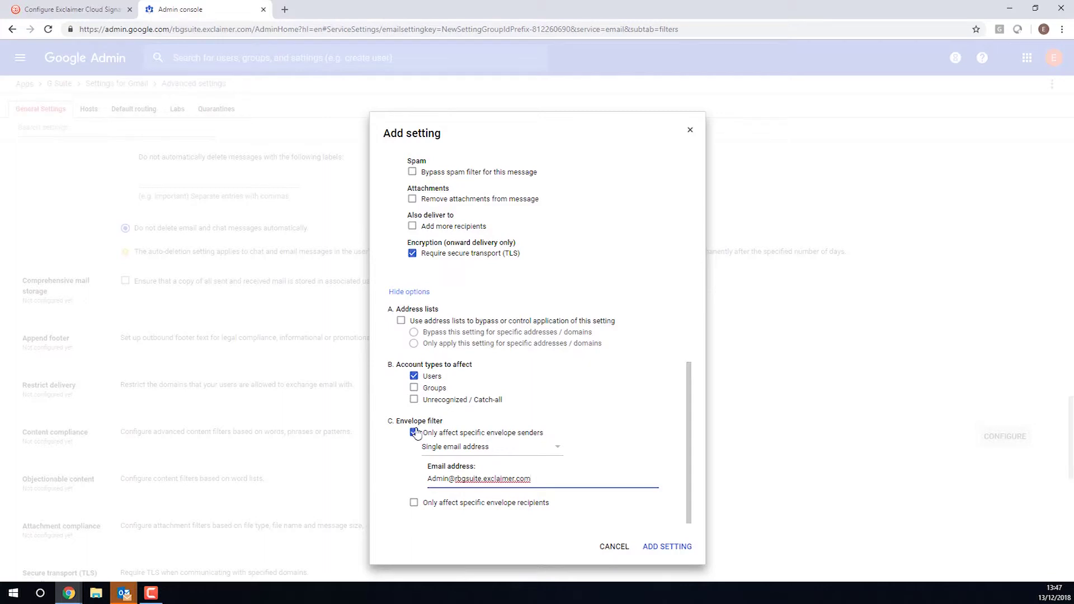
click(651, 547)
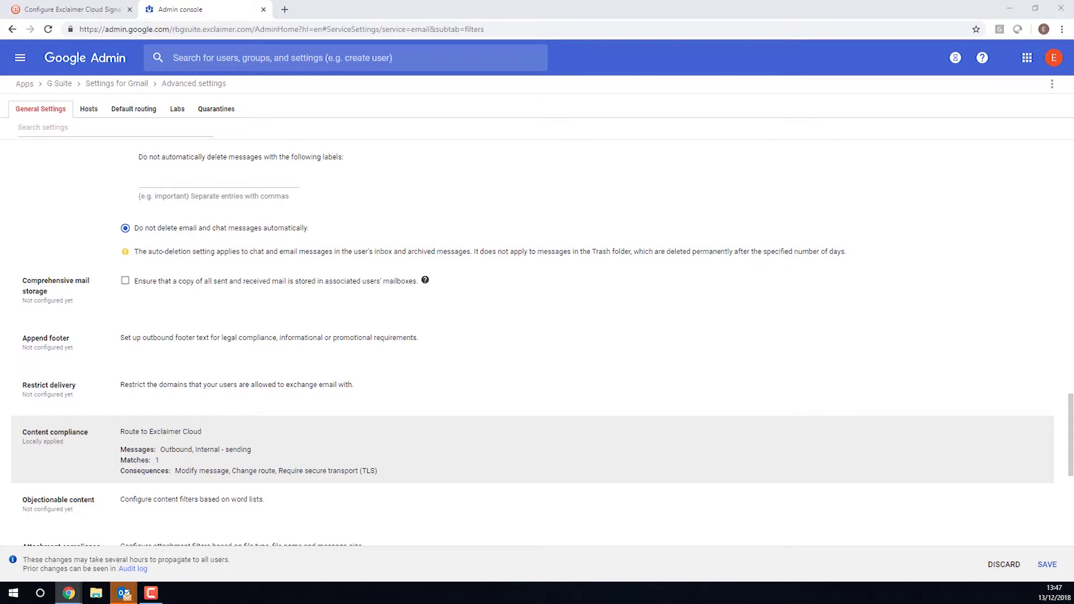
Scroll the Gmail advanced settings down to the SMTP relay service entry.
drag(1071, 439, 1071, 540)
mouse_move(793, 478)
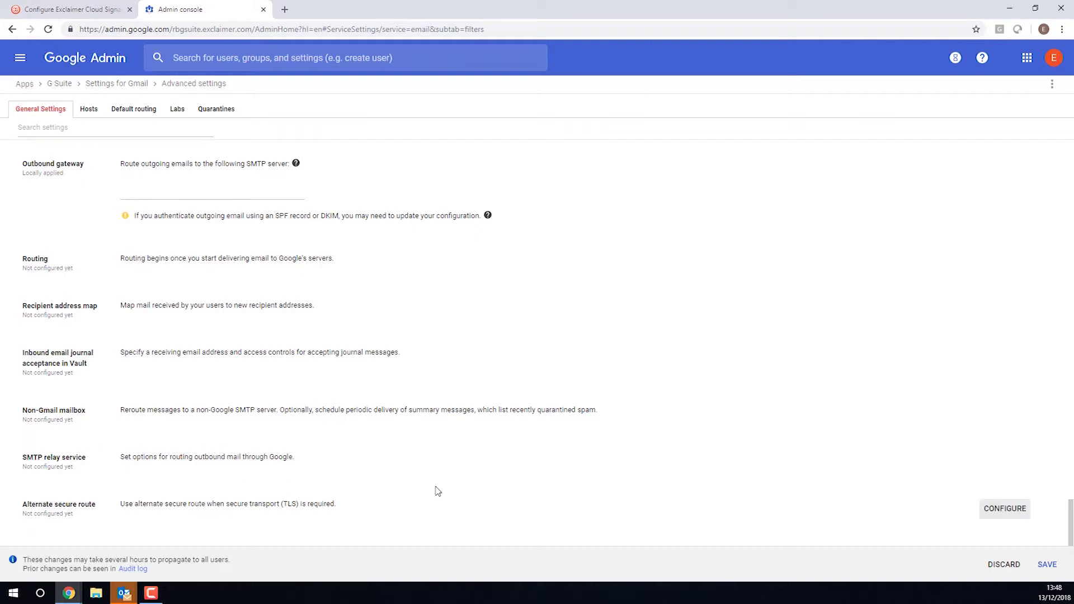
Describe the relay setting as 'Receive from Exclaimer Cloud', allowing only domain addresses from specified IPs.
click(994, 471)
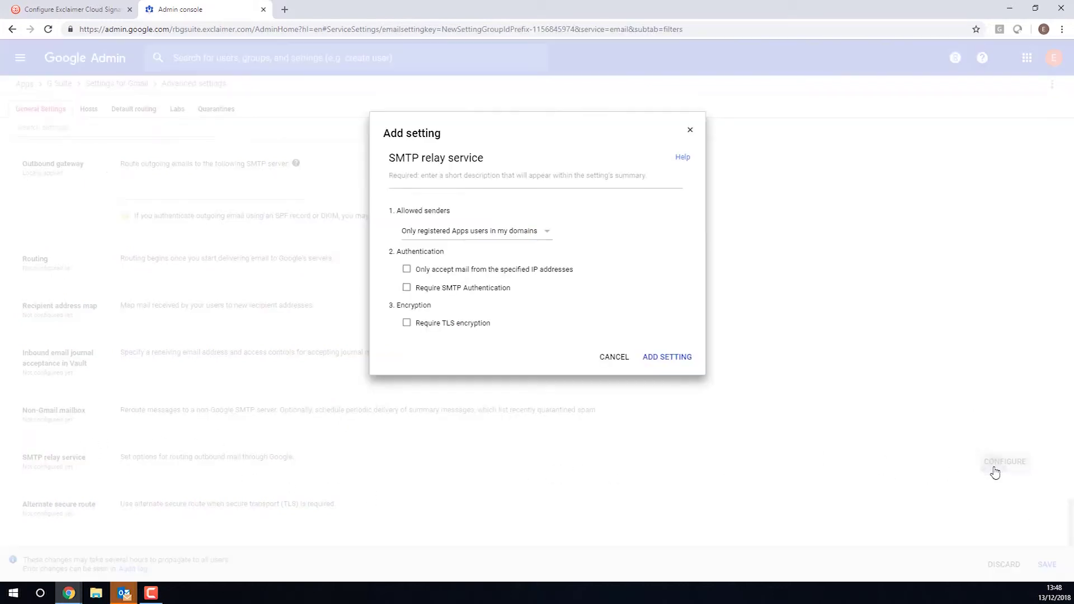
click(488, 181)
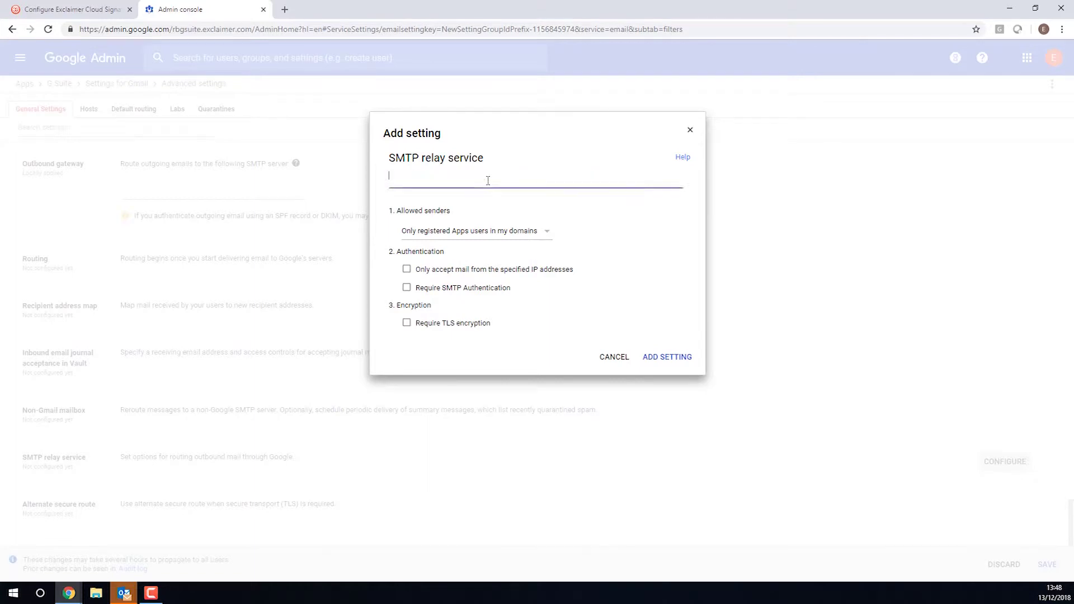
text(Receive from Exclaimer Cloud)
click(465, 230)
click(456, 250)
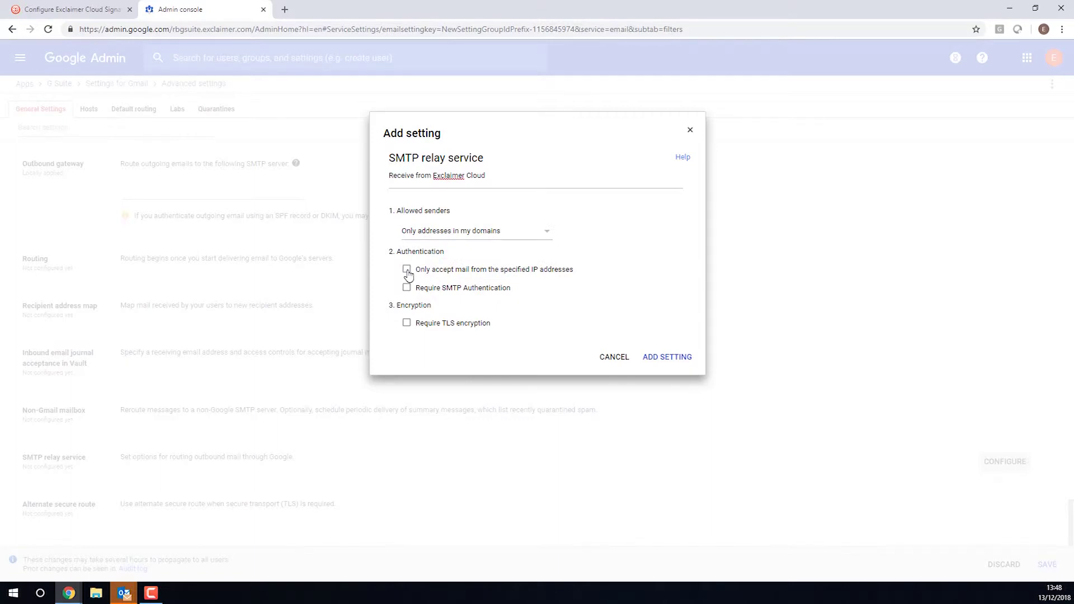
click(407, 270)
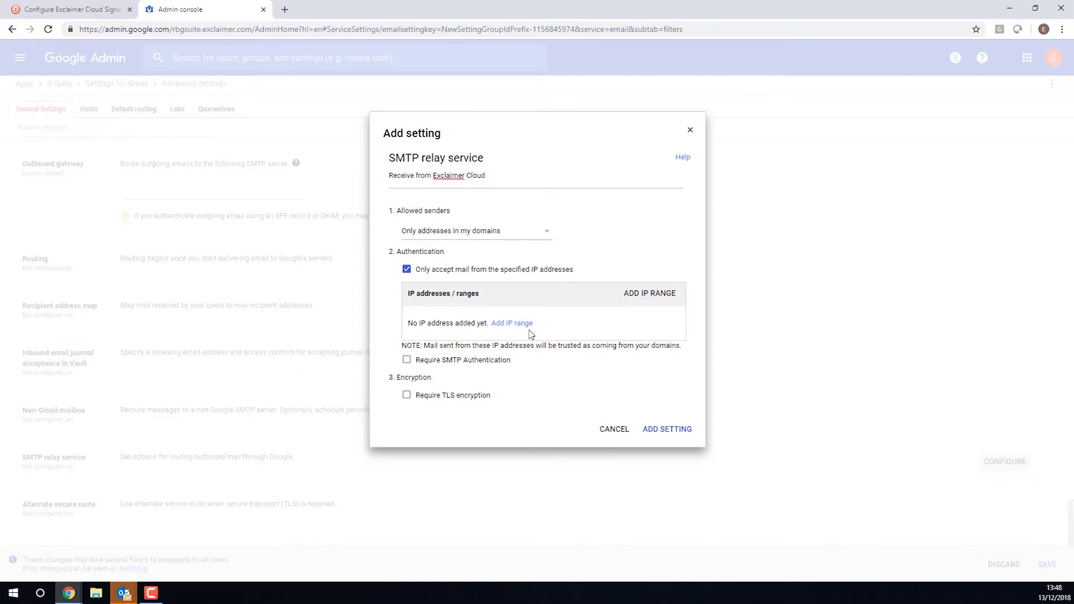
Add an IP range named 'Exclaimer Cloud IP 1' and go fetch its address.
click(512, 323)
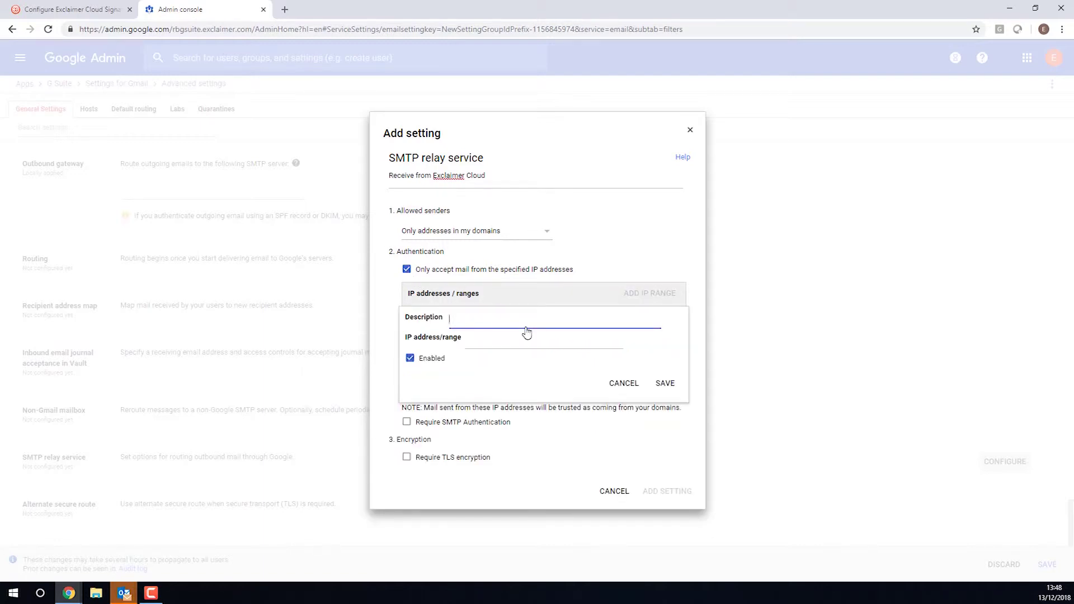
text(Exclaimer Cloud IP 1)
click(500, 339)
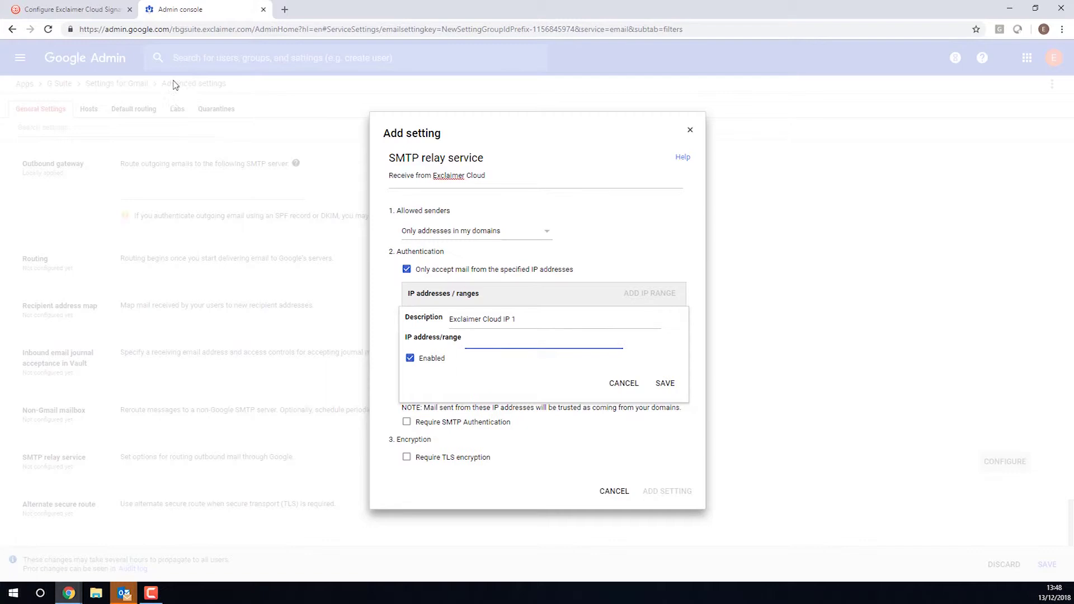
click(104, 10)
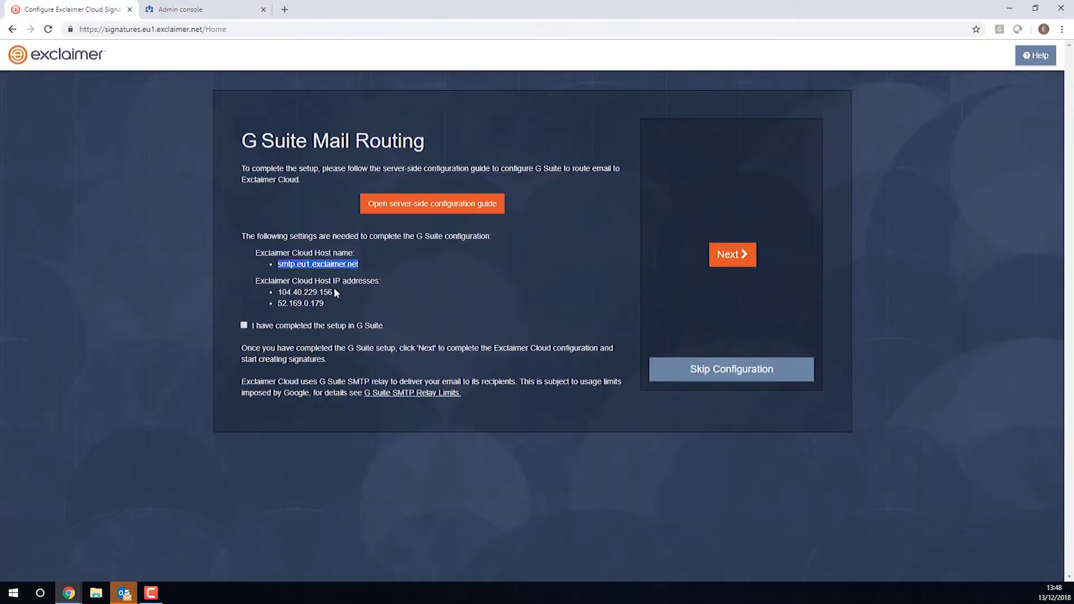
Paste host IP 104.40.229.156 into Exclaimer Cloud IP 1 and save it.
drag(334, 291, 277, 291)
key(ctrl+c)
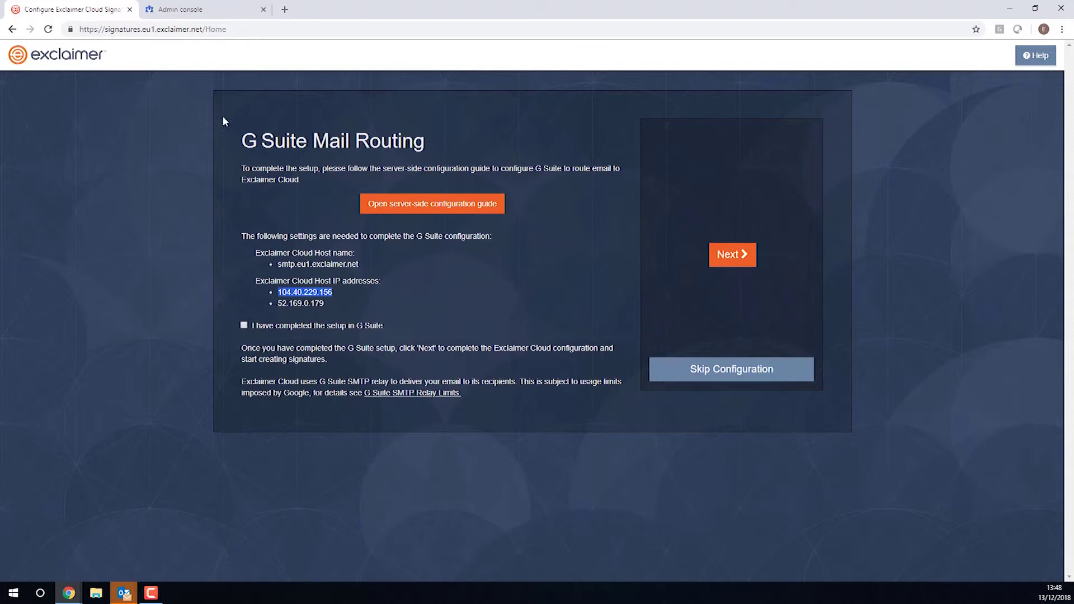
click(217, 16)
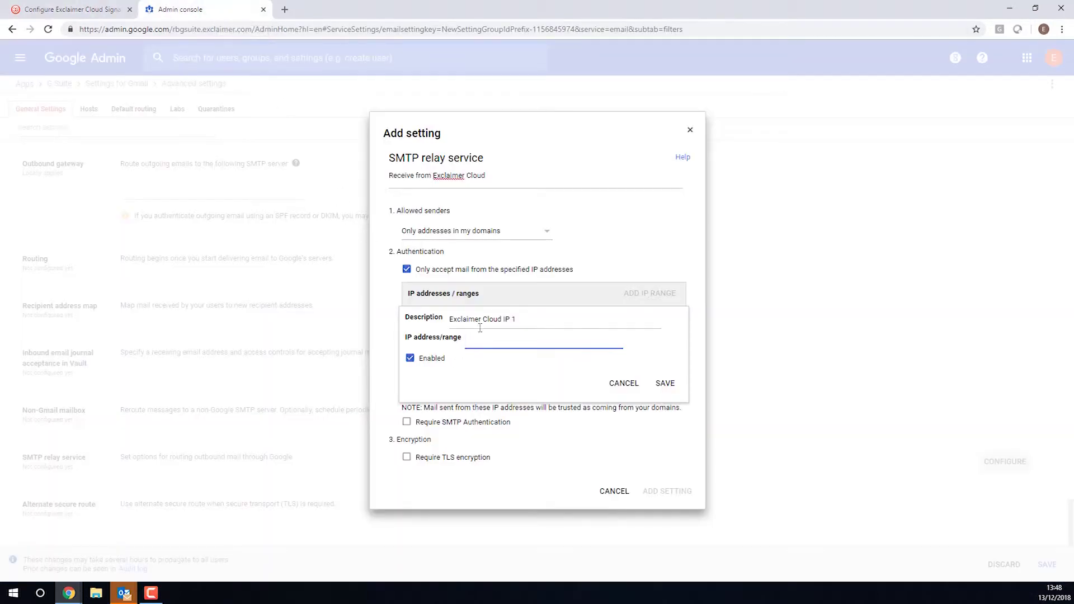
key(ctrl+v)
click(664, 384)
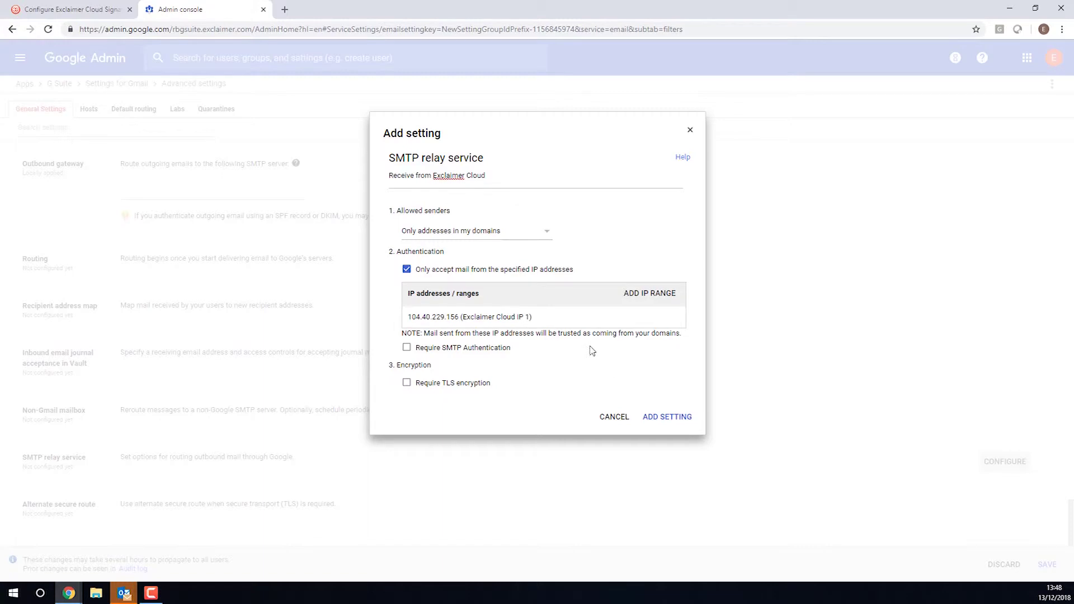
Add 'Exclaimer Cloud IP 2' with host IP 52.169.0.179 copied from Exclaimer and save it.
click(666, 302)
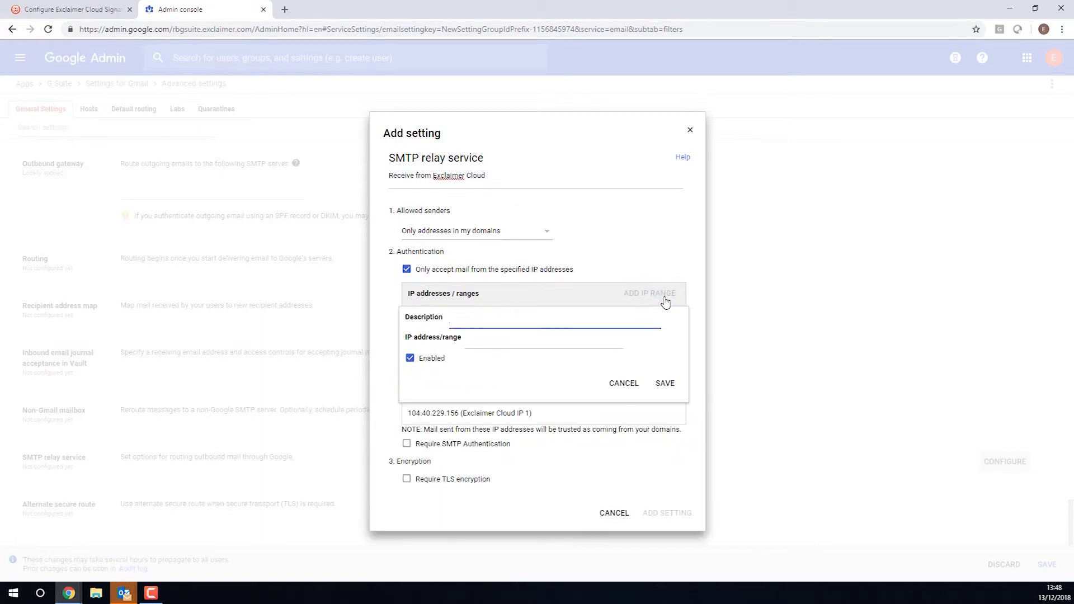
text(Exclaimer Cloud IP 2)
click(507, 343)
click(98, 11)
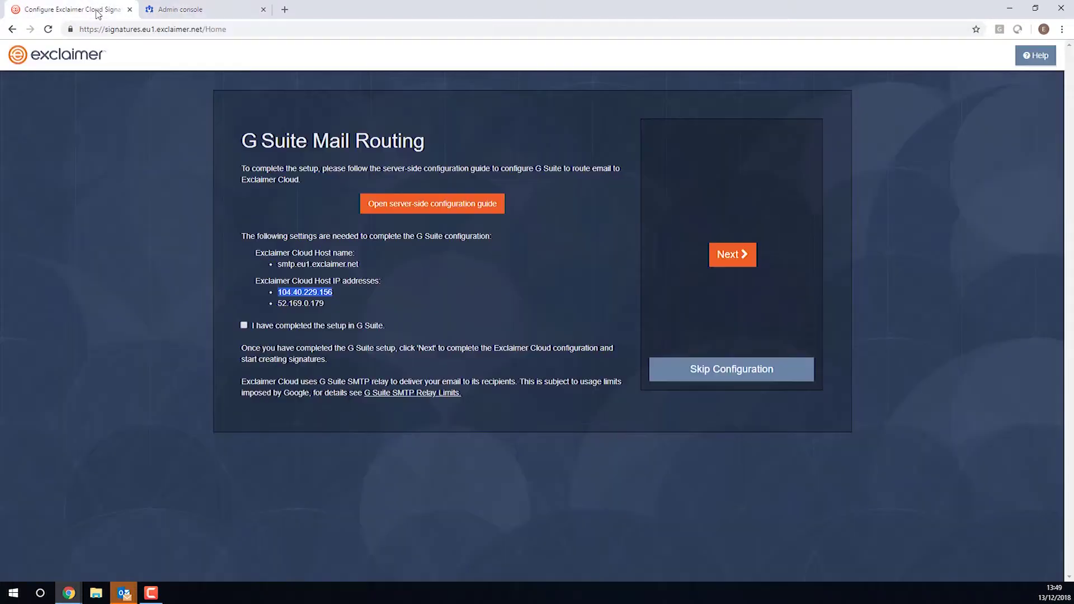
drag(327, 300, 276, 301)
key(ctrl+c)
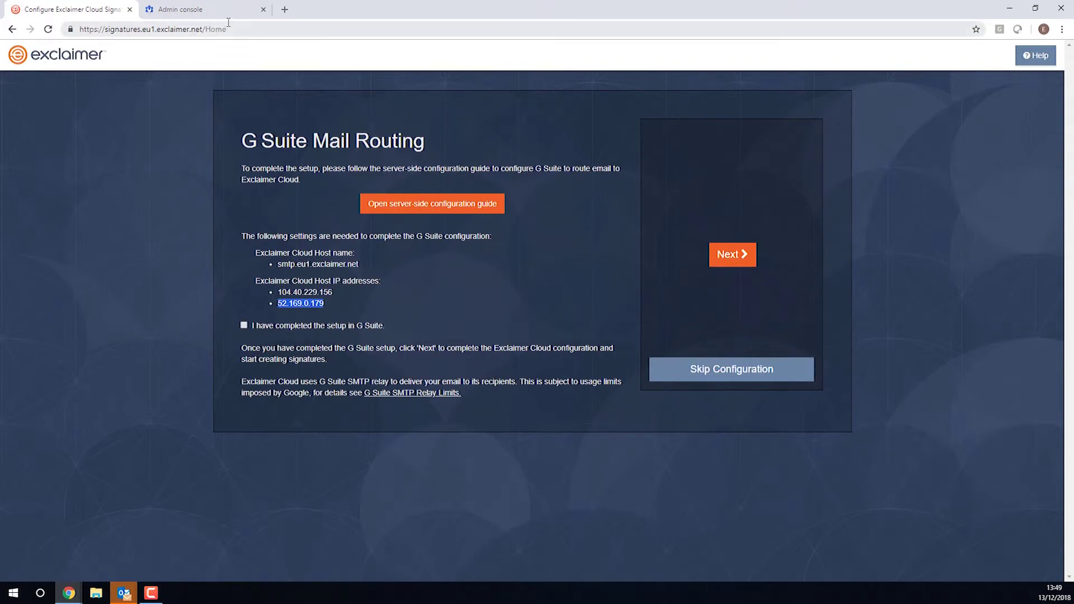
click(180, 10)
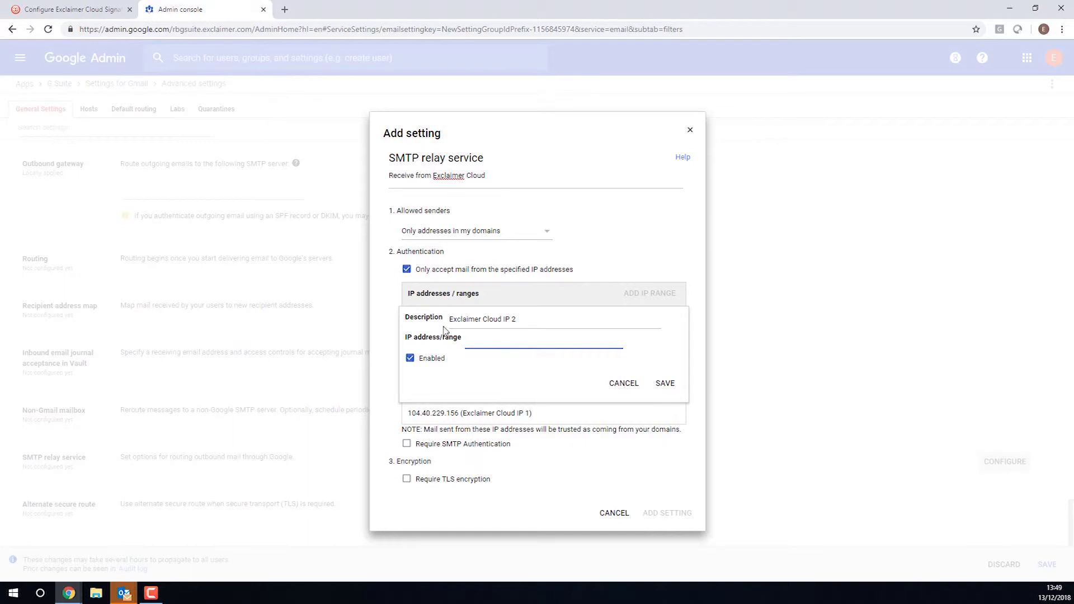
key(ctrl+v)
click(667, 390)
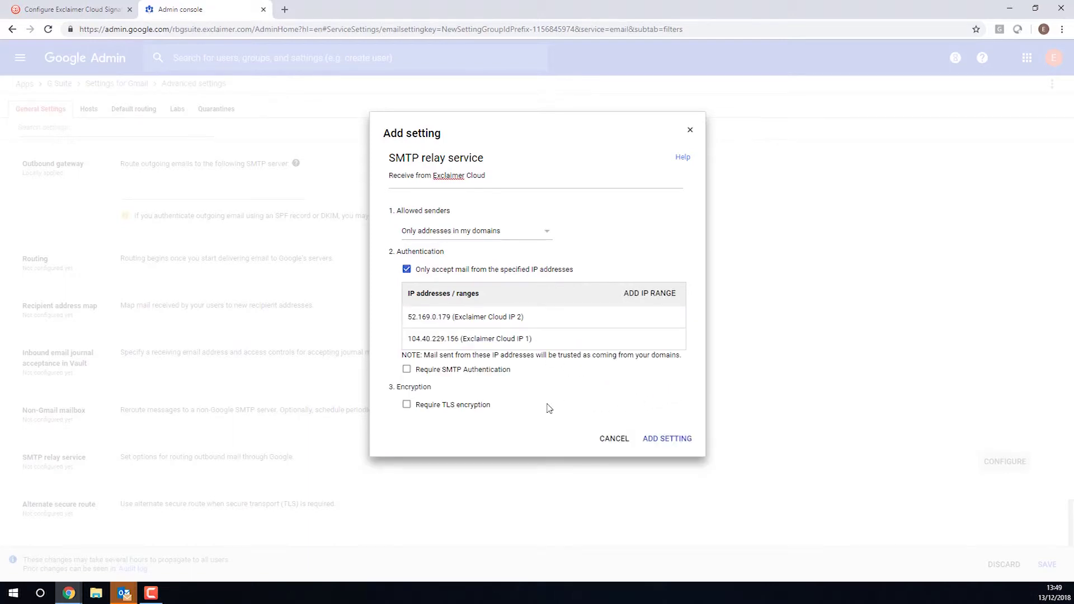
Require TLS encryption, add the relay setting, and save the Gmail advanced settings.
click(408, 406)
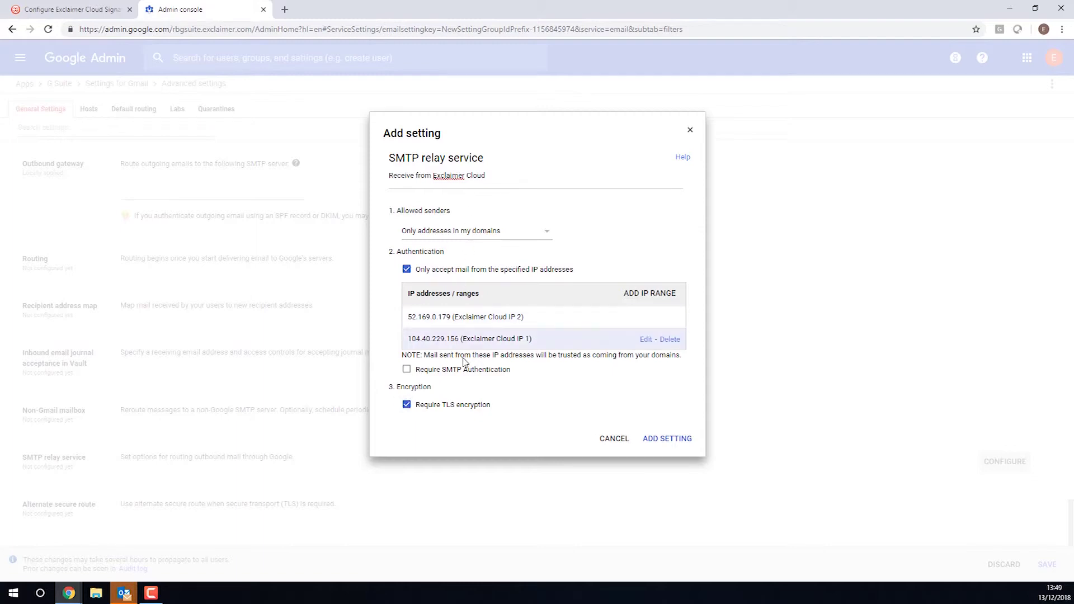
click(676, 445)
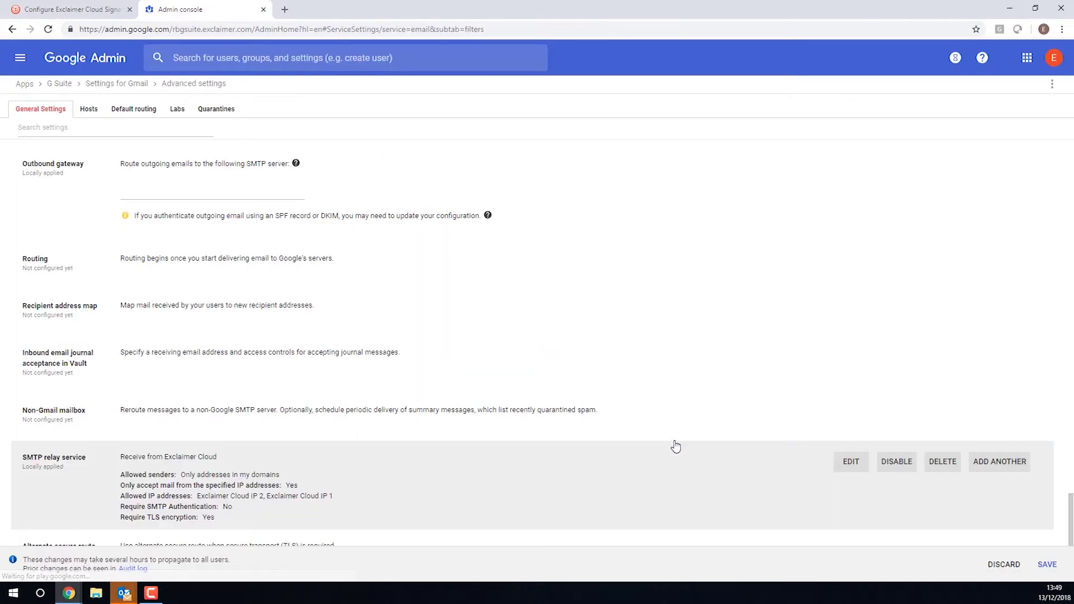
click(1047, 565)
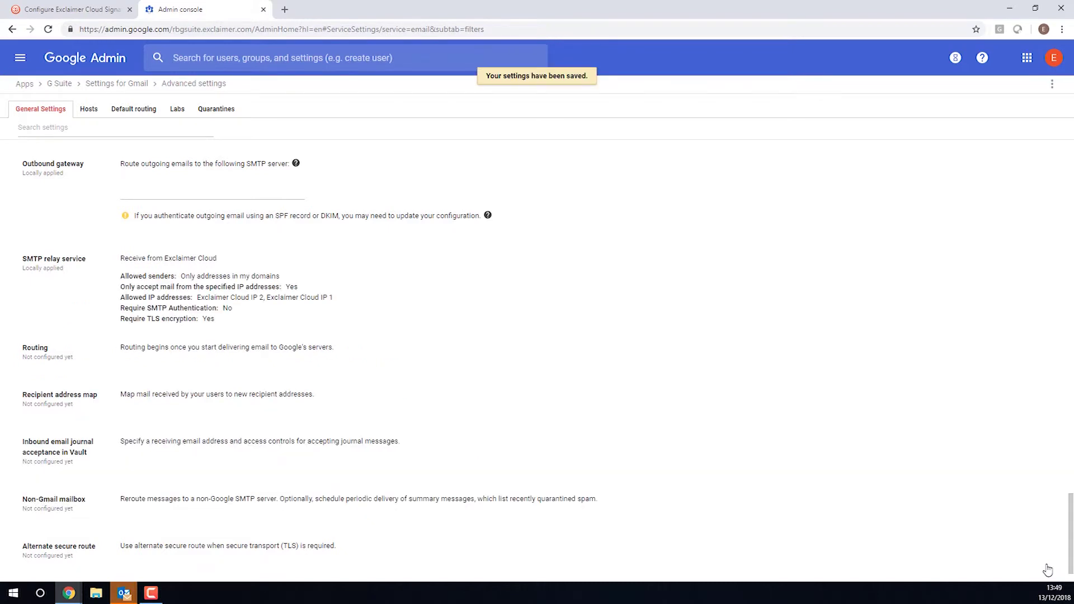
In Exclaimer Cloud, confirm the G Suite setup is completed and continue to directory sync.
click(98, 12)
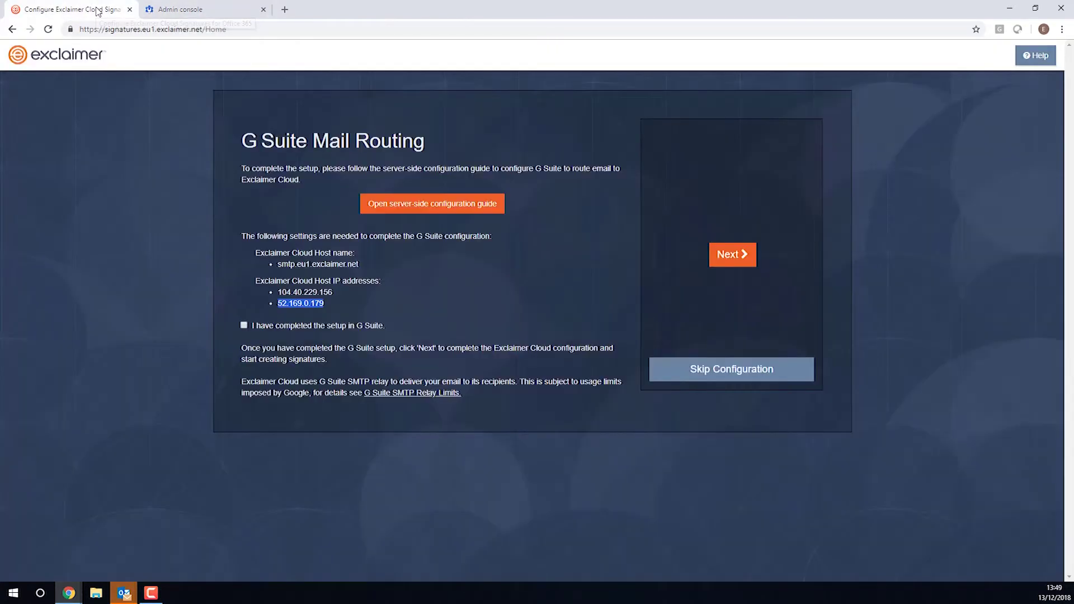
click(194, 300)
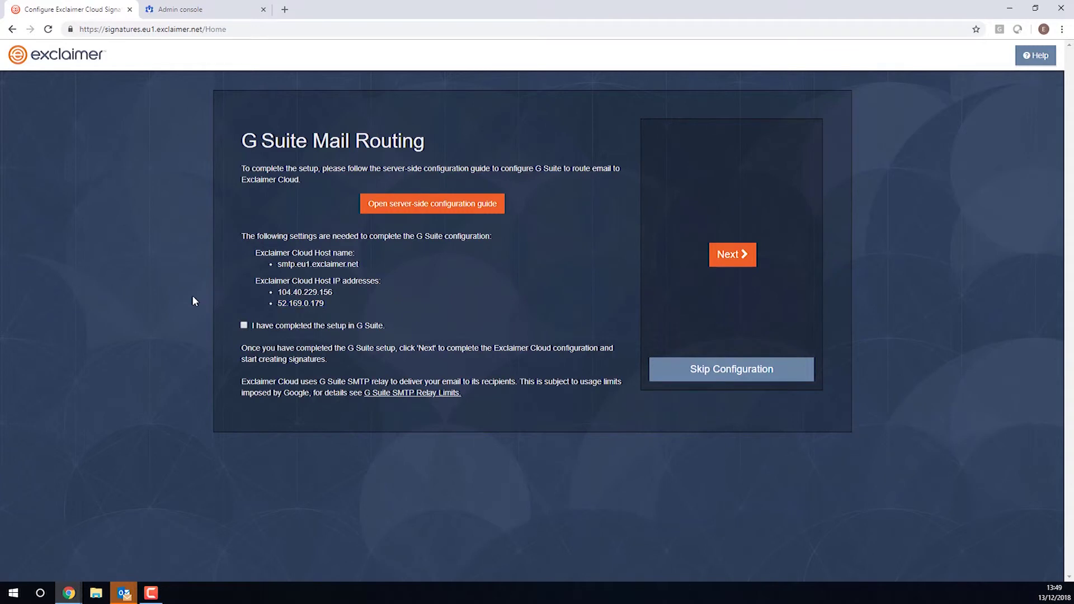
click(245, 326)
click(746, 255)
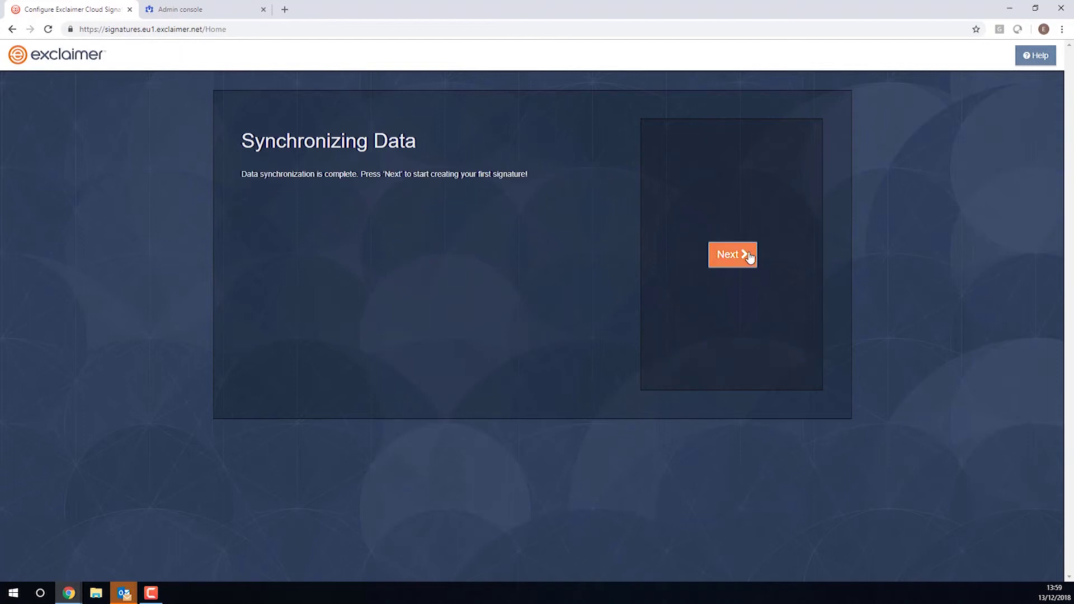
Open the FORNA template and set the name field to {FULLNAME}.
click(749, 256)
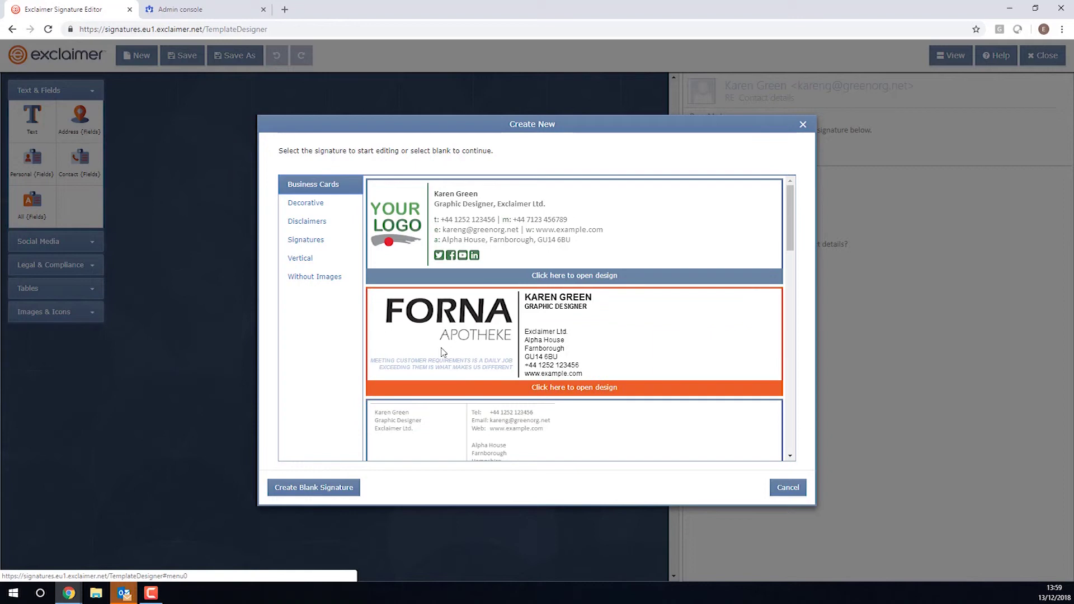
click(442, 351)
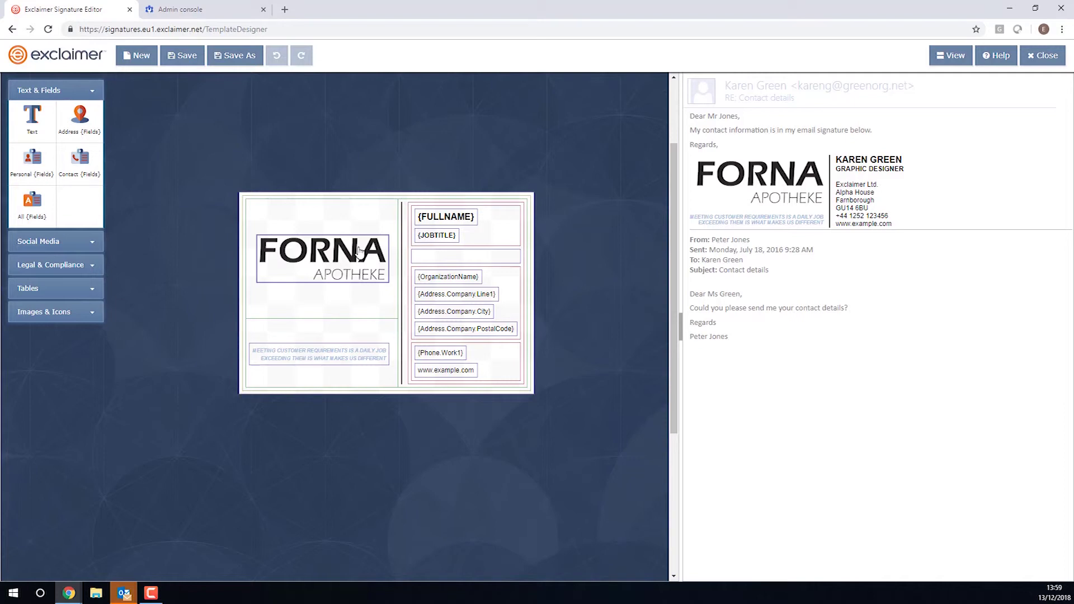
double_click(436, 227)
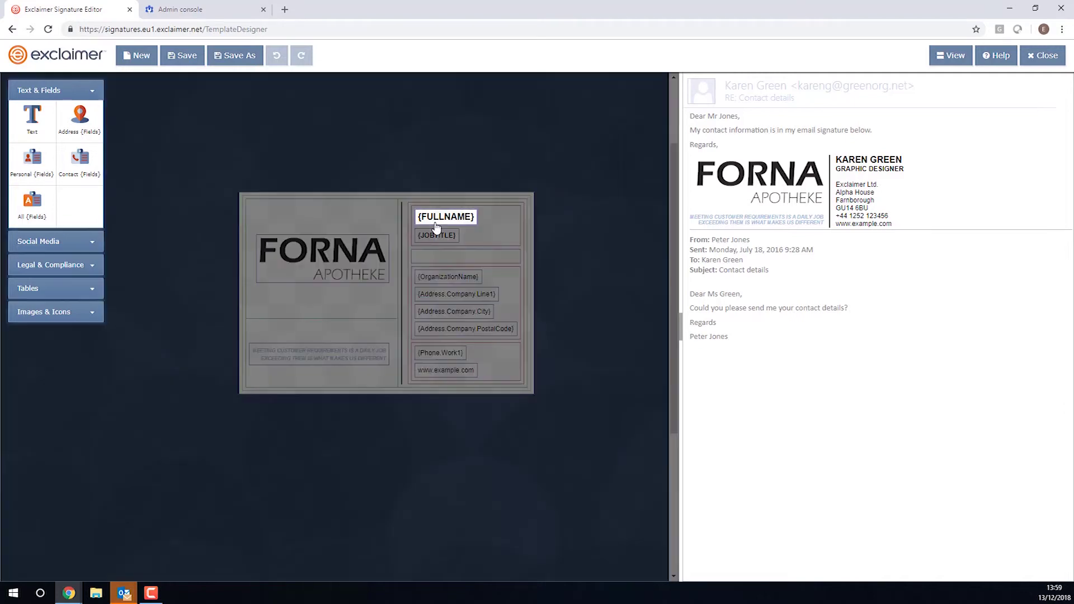
text({F)
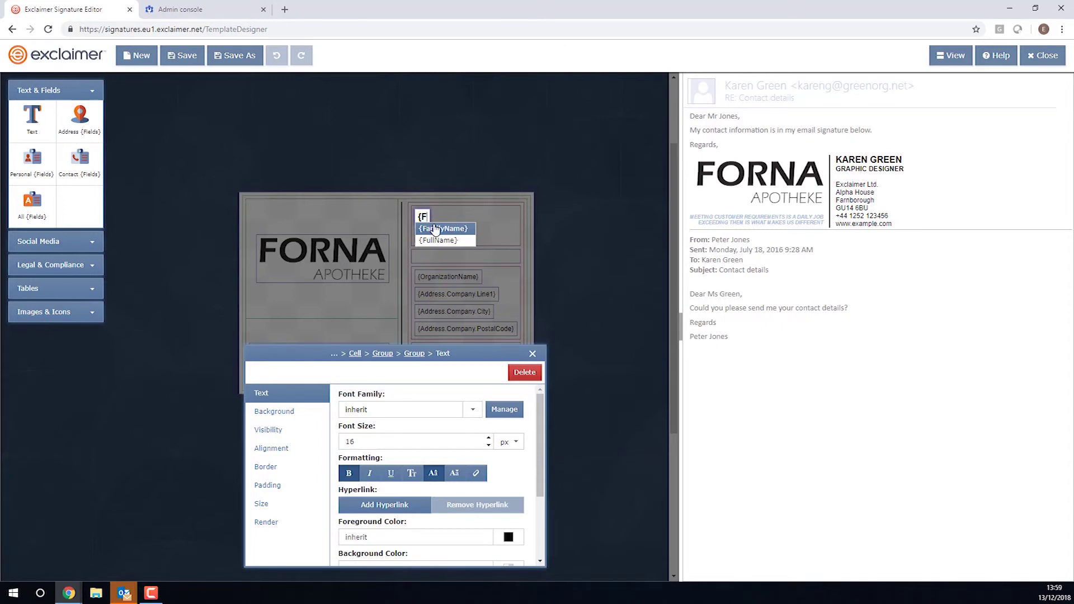
key(BackSpace)
text(FU)
click(437, 228)
click(462, 155)
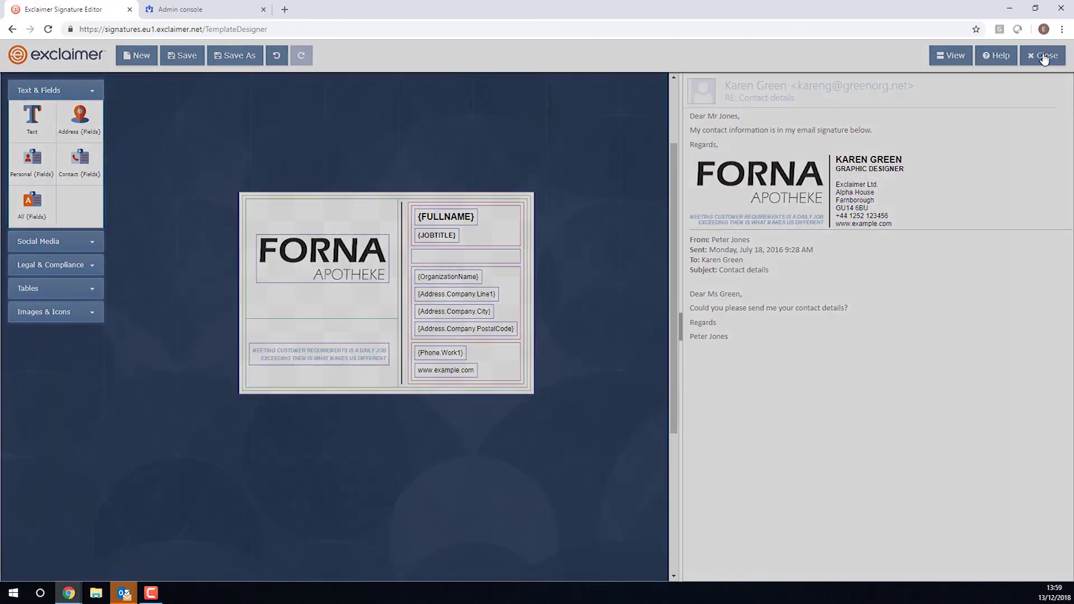
Close the editor and save the signature as 'Signature Test'.
click(1044, 58)
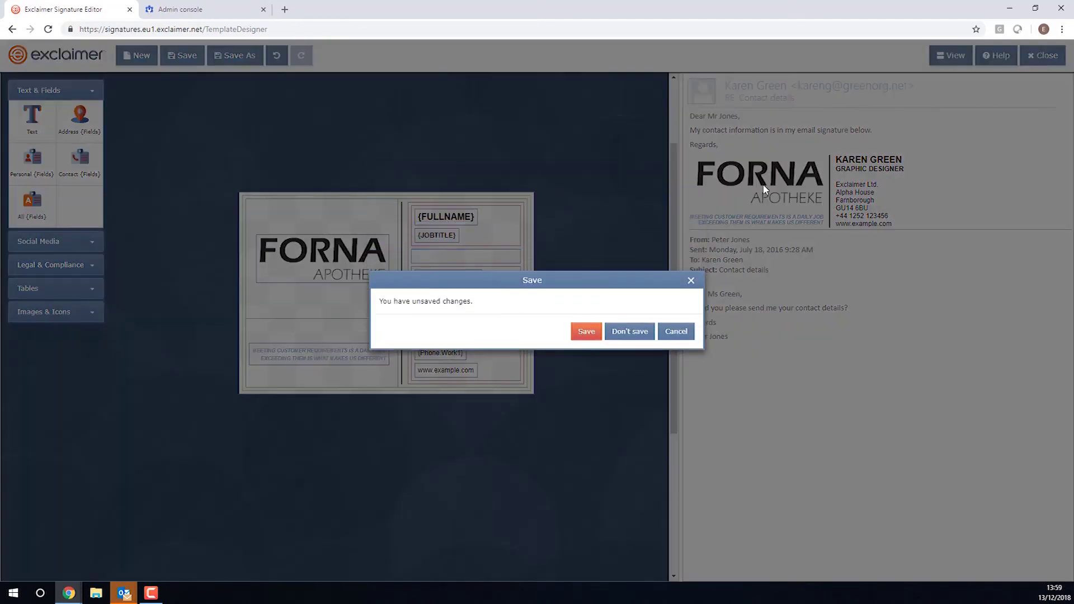
click(588, 333)
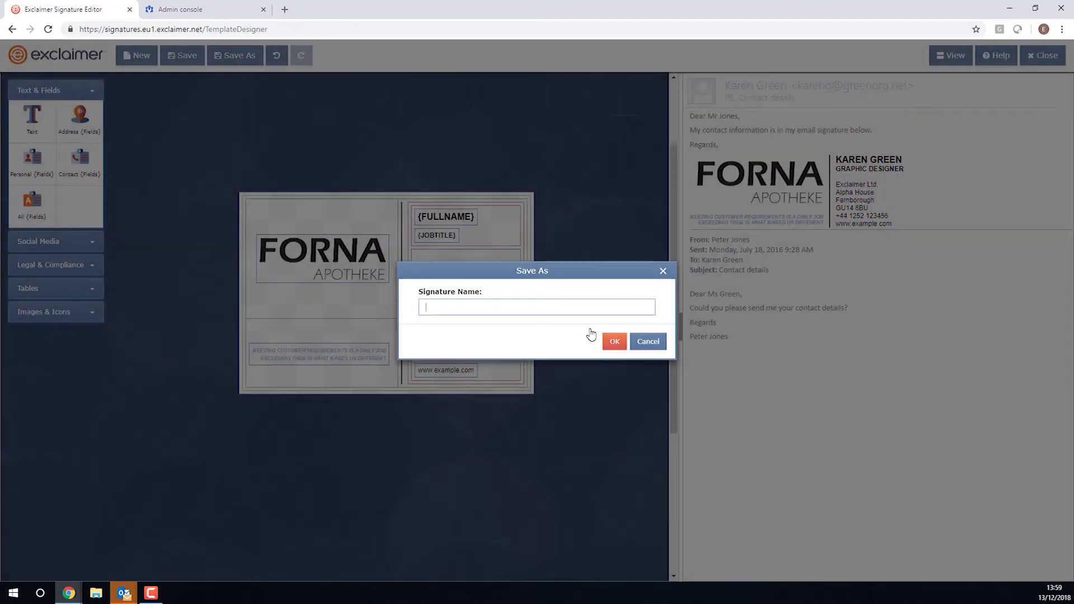
text(Signature Test)
click(615, 341)
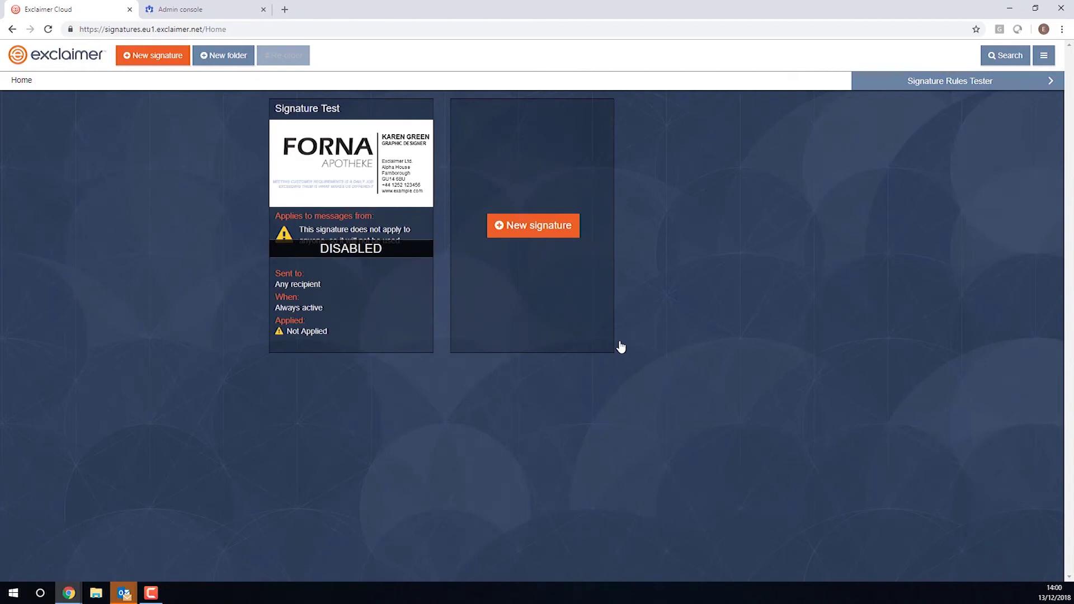
Open Signature Test's sender selection and try the group and individual user options.
mouse_move(412, 188)
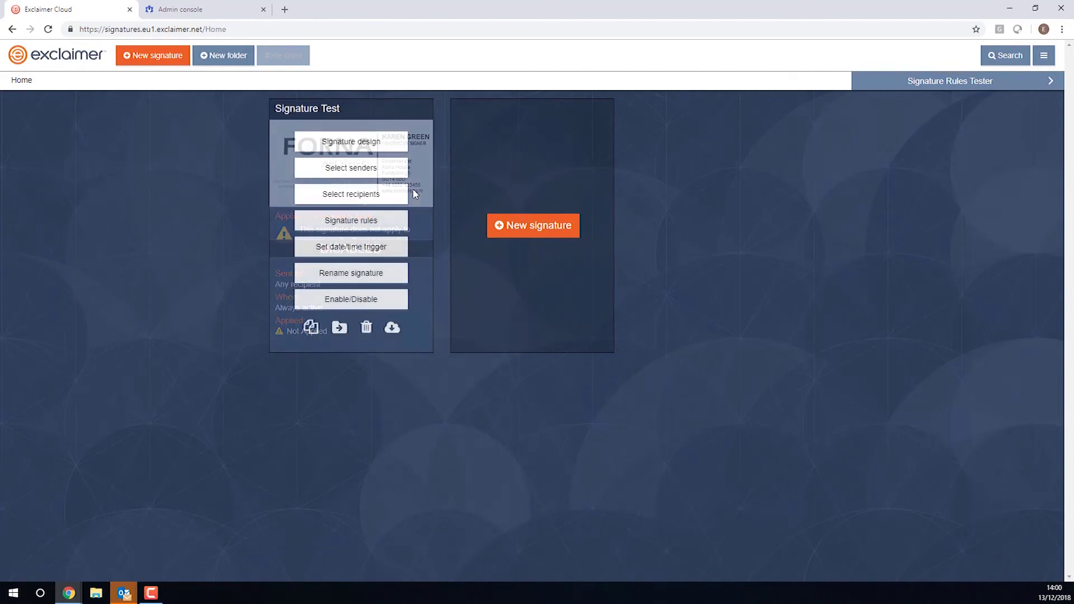
click(360, 174)
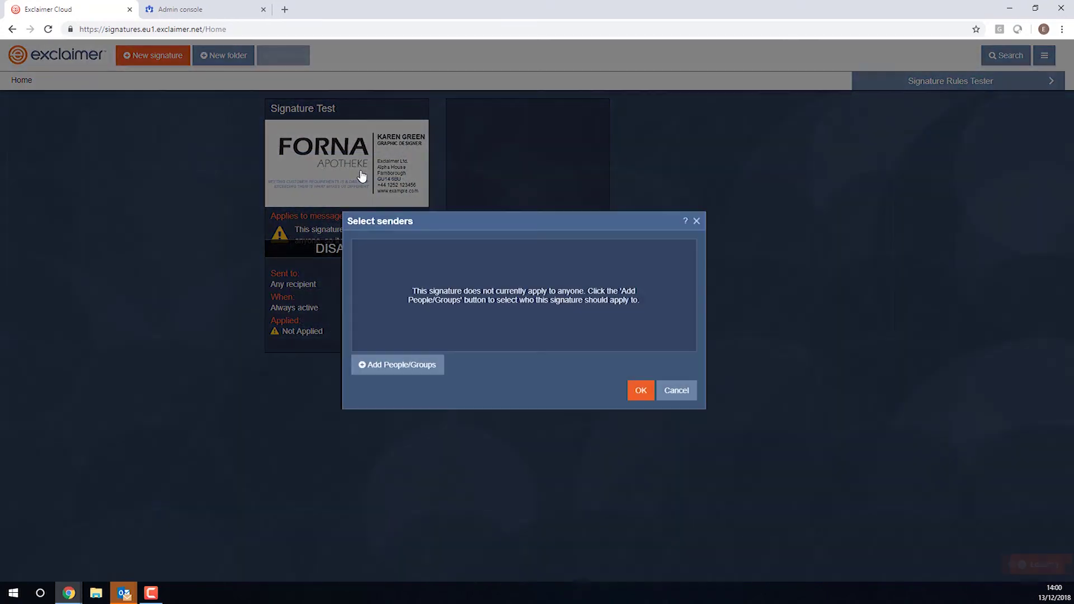
click(403, 366)
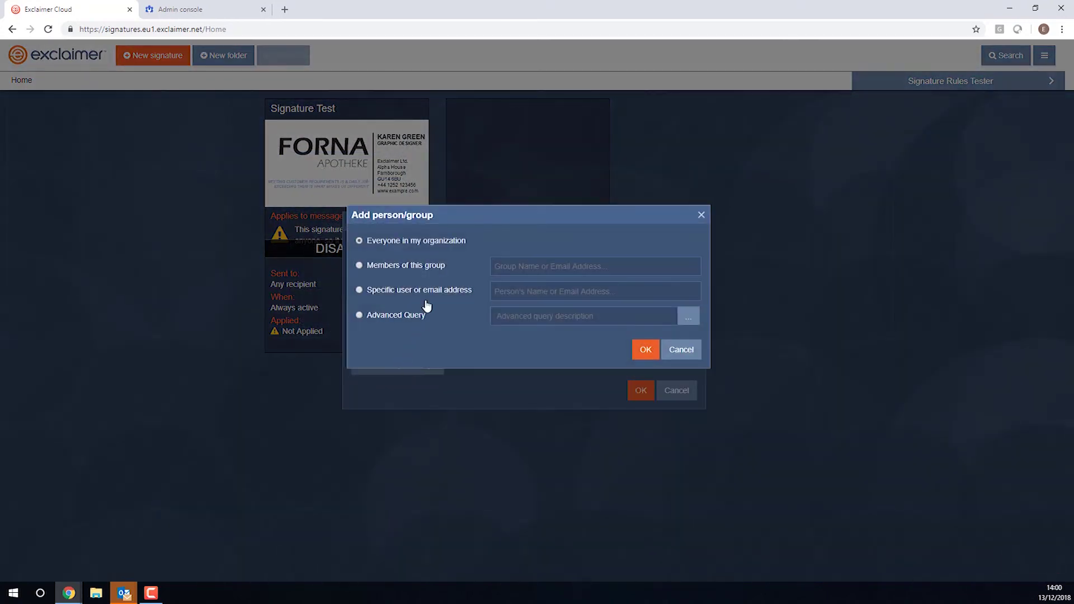
click(542, 259)
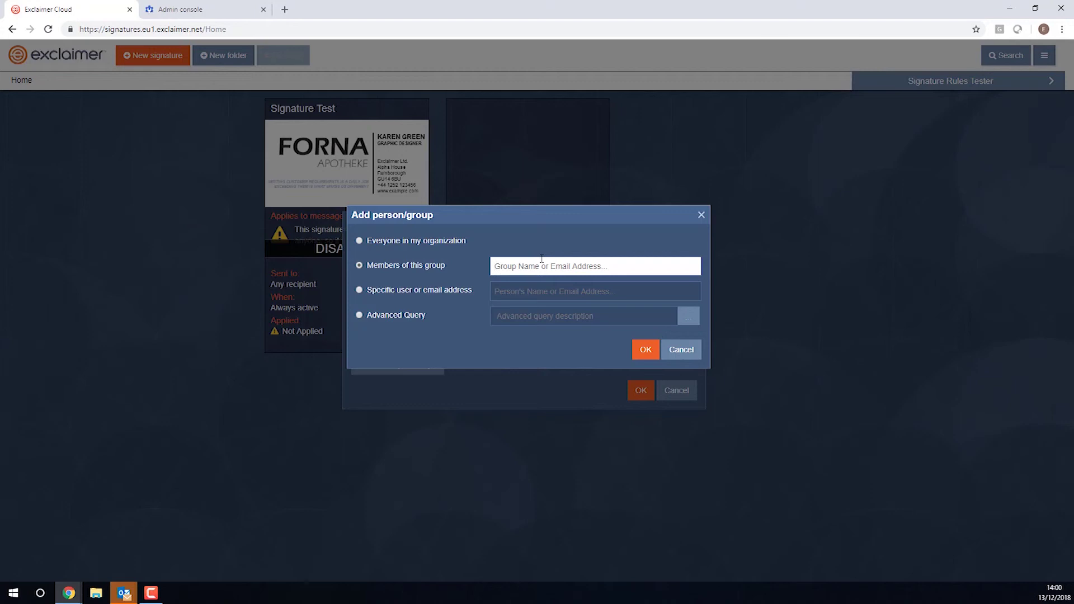
click(517, 294)
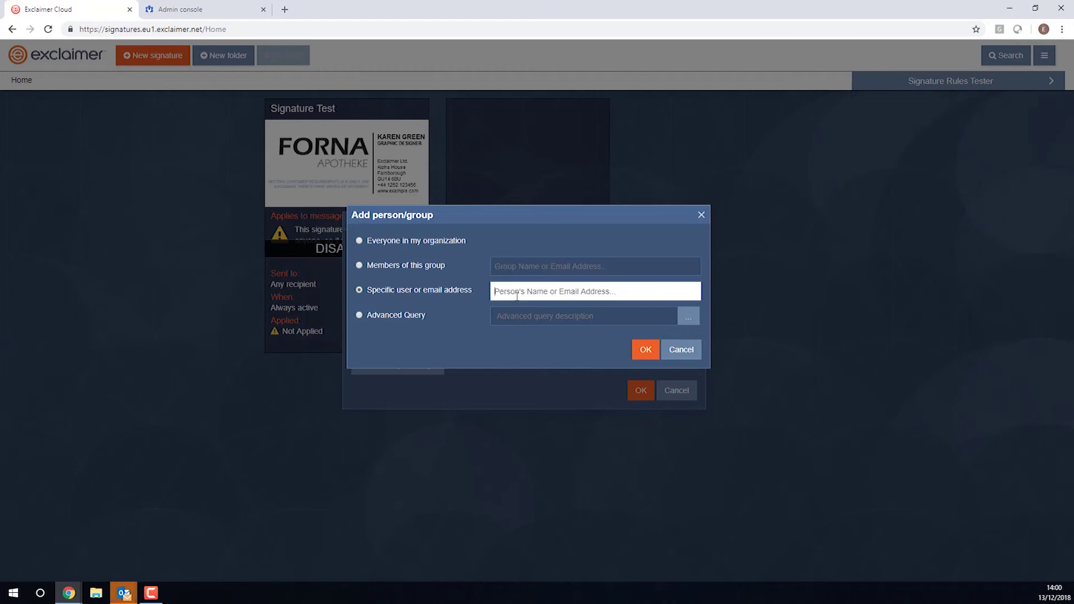
text(ad)
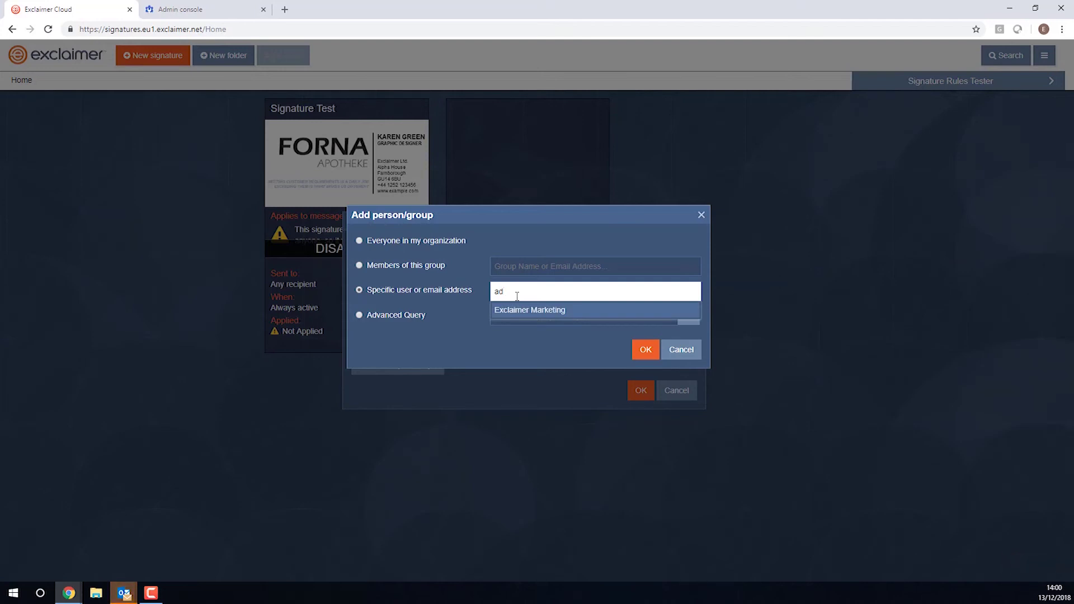
key(BackSpace)
key(BackSpace)
Drop a trial JobTitle-contains-'Marketing' query and add Everyone in my organization as senders.
click(389, 315)
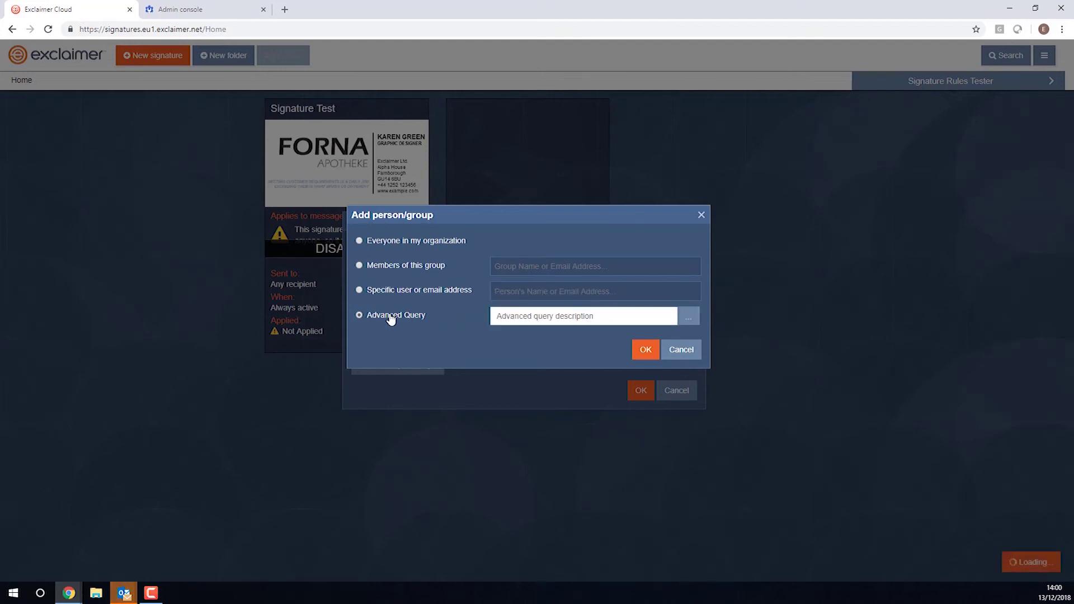
click(277, 422)
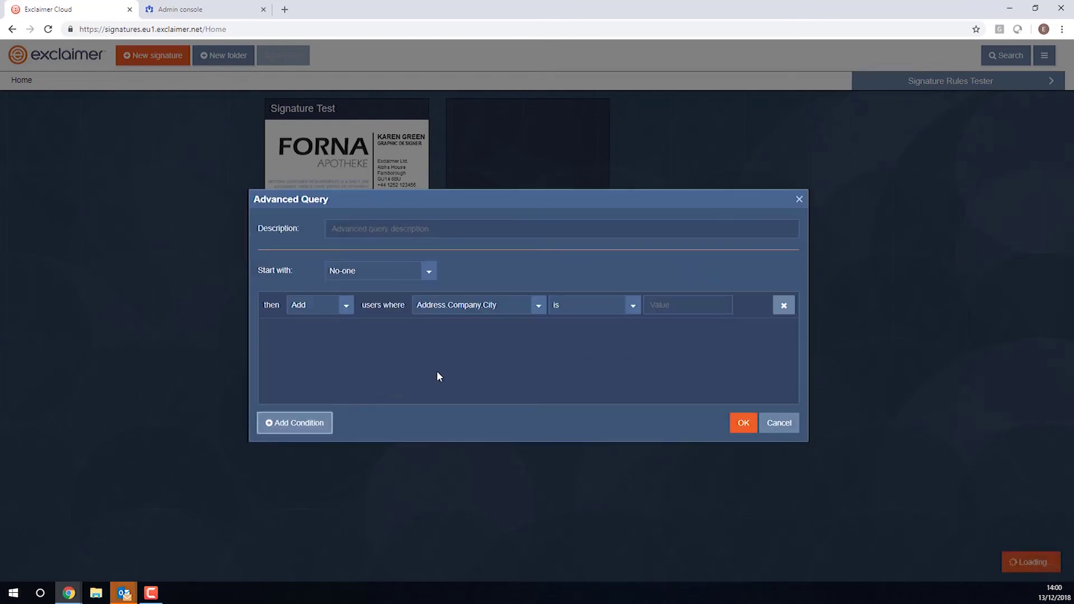
click(481, 303)
drag(540, 343, 545, 399)
click(468, 390)
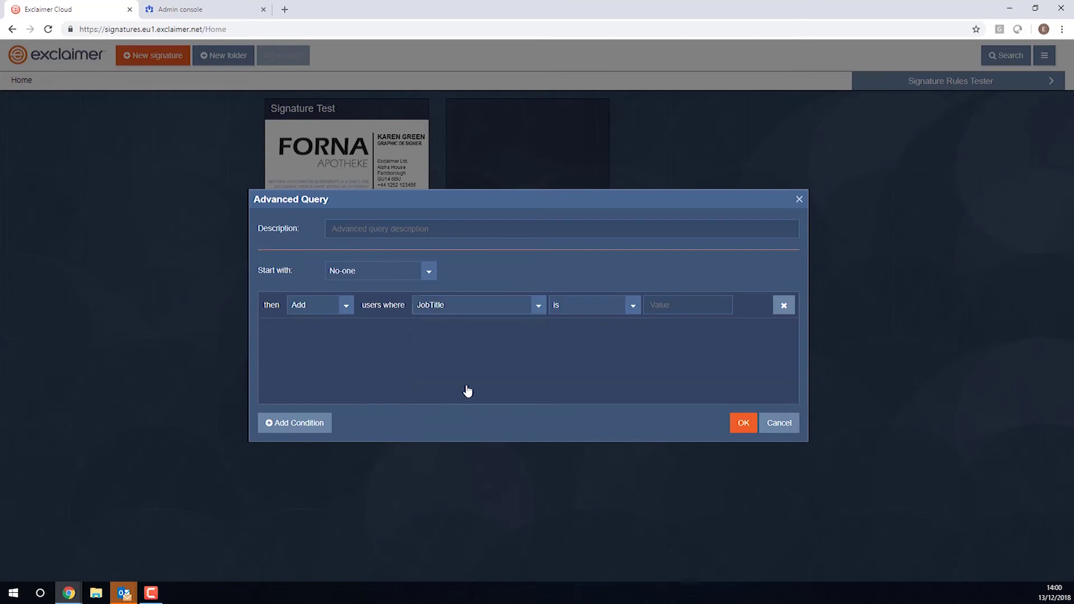
click(581, 309)
click(579, 339)
click(672, 302)
text(Marketing)
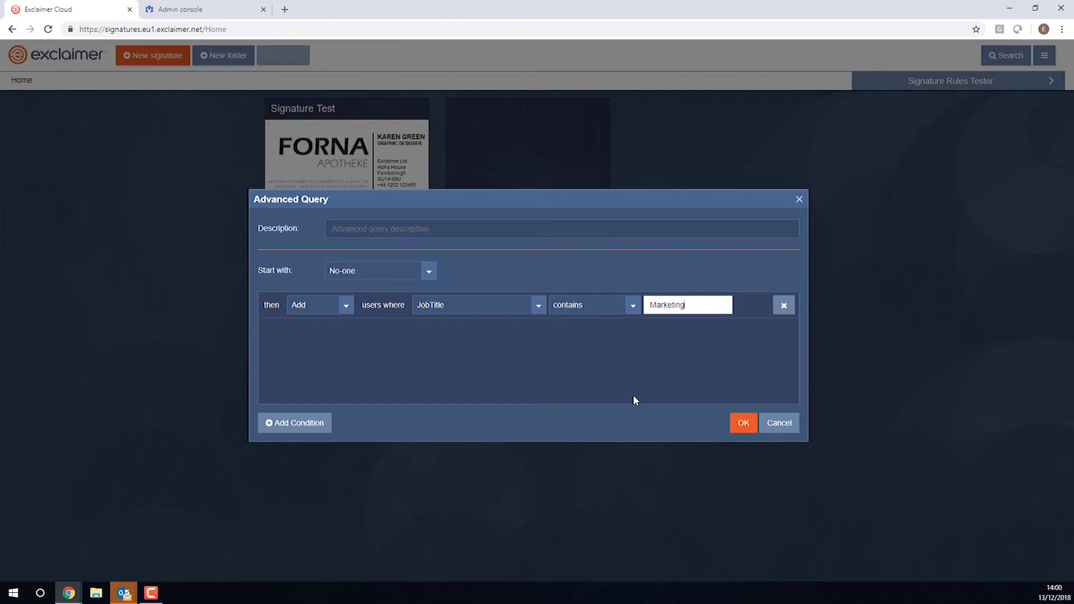
click(784, 428)
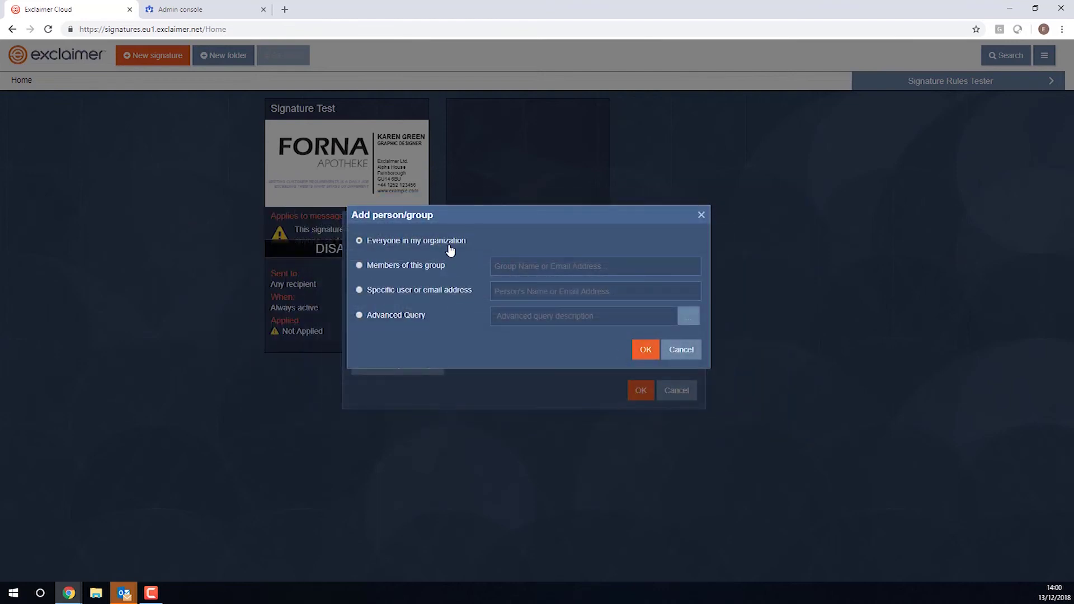
click(658, 350)
click(639, 393)
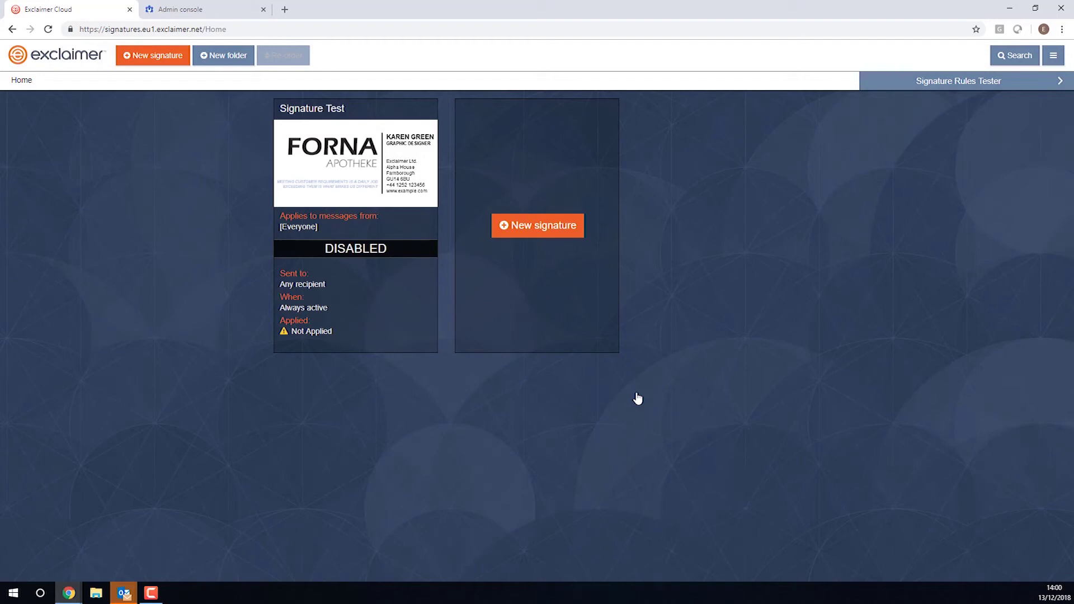
Turn on Signature Test server-side and enable Synchronize with Gmail client-side in its rules.
mouse_move(416, 302)
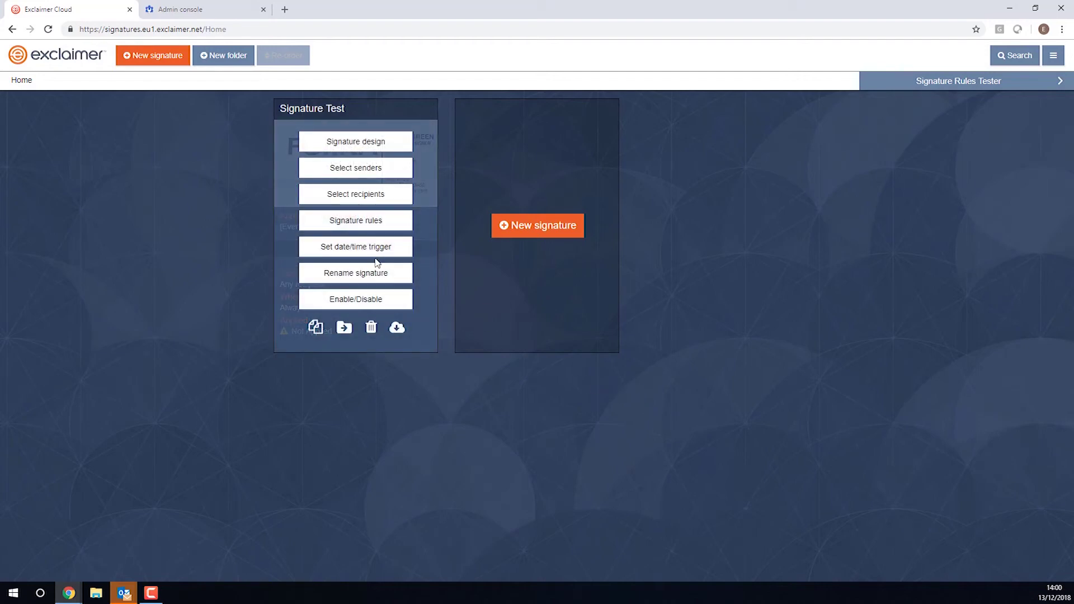
click(377, 223)
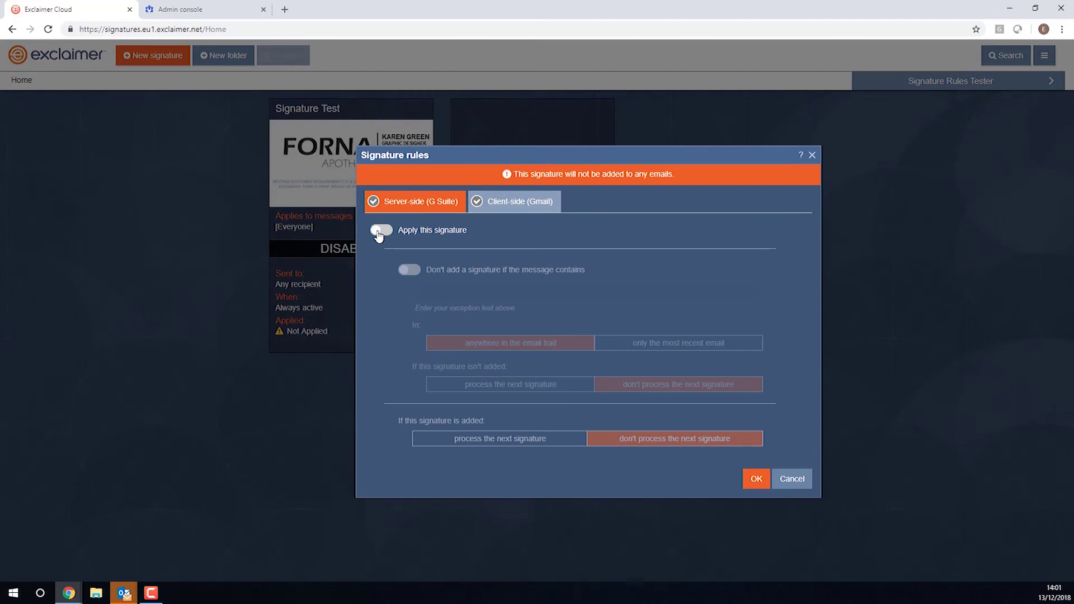
click(378, 232)
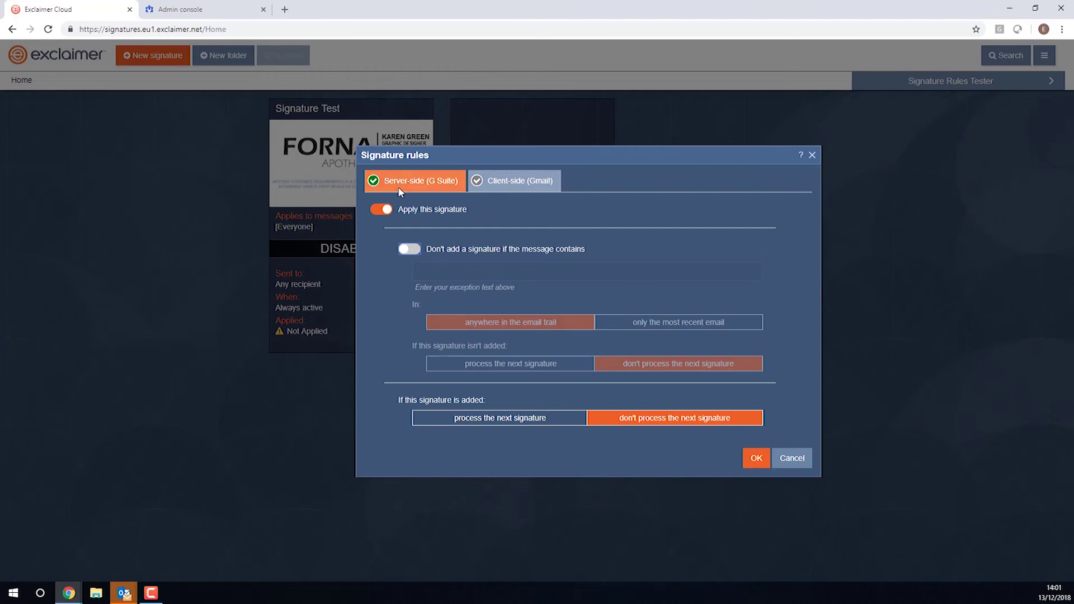
click(494, 182)
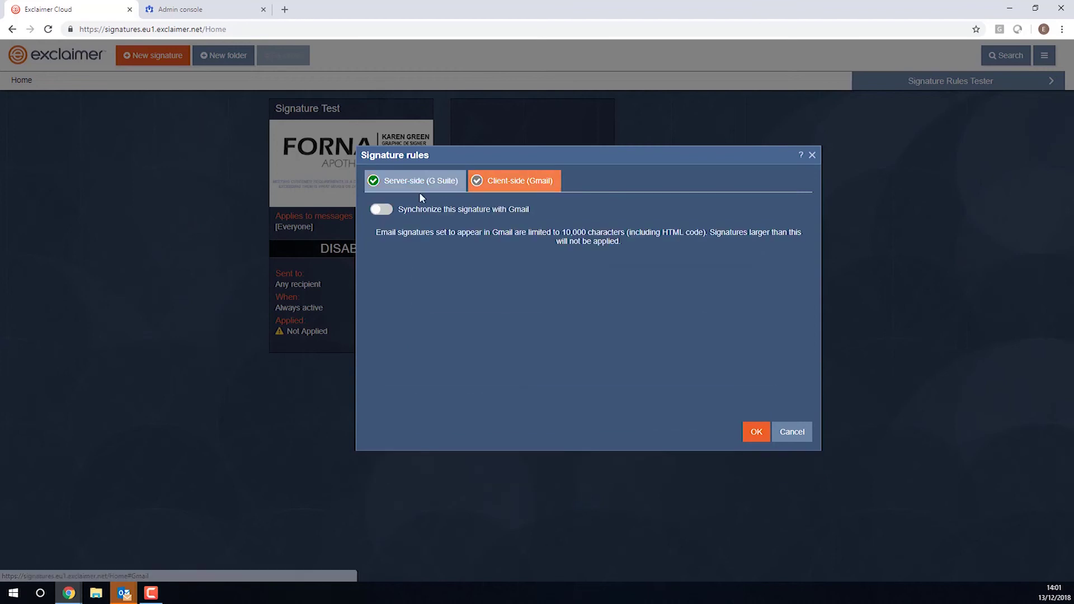
click(392, 211)
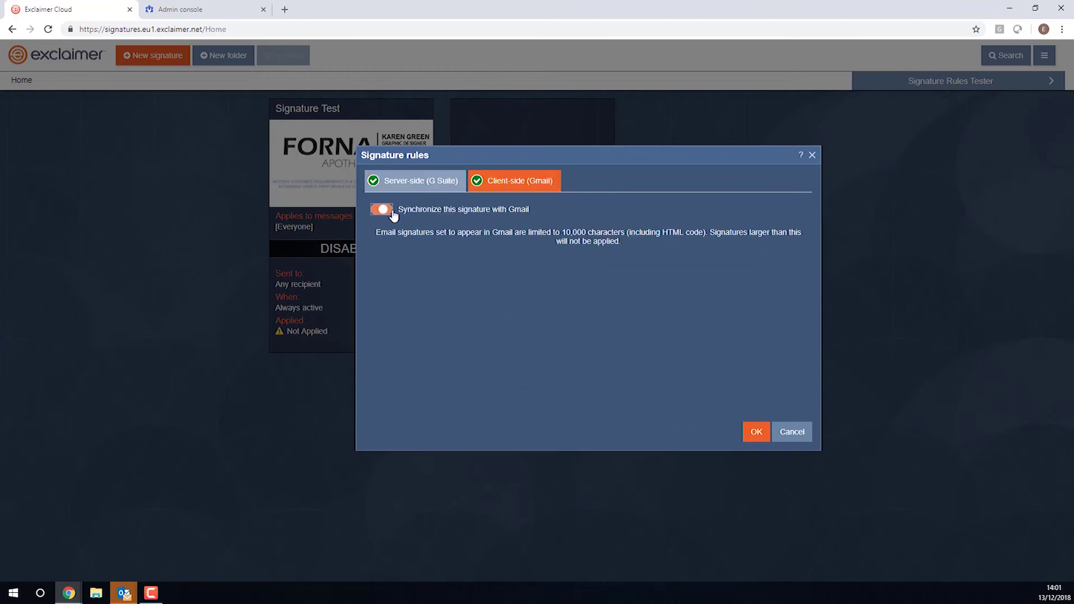
click(409, 187)
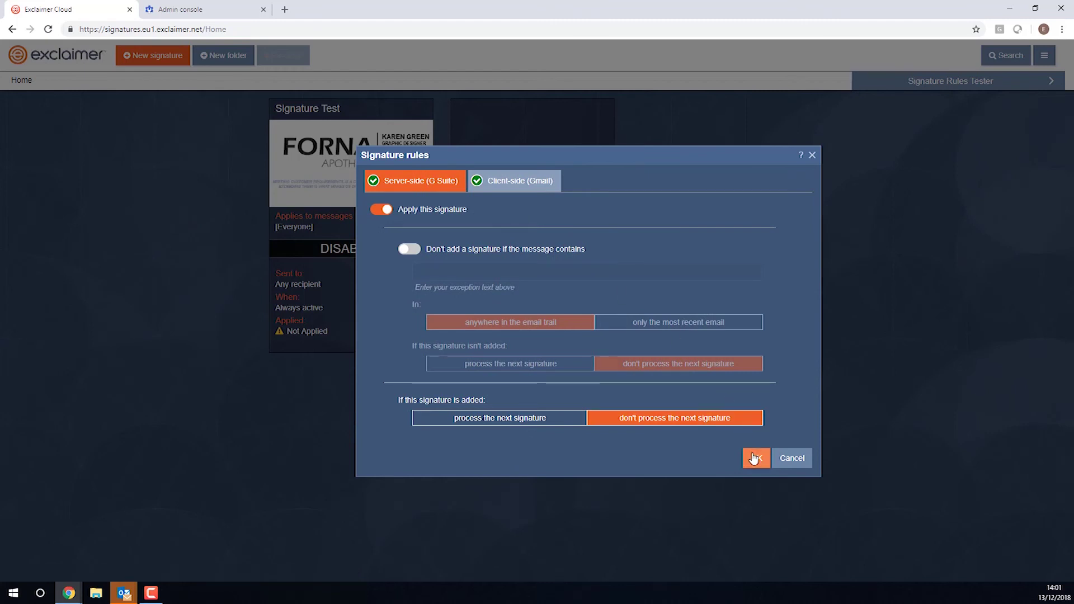
click(754, 458)
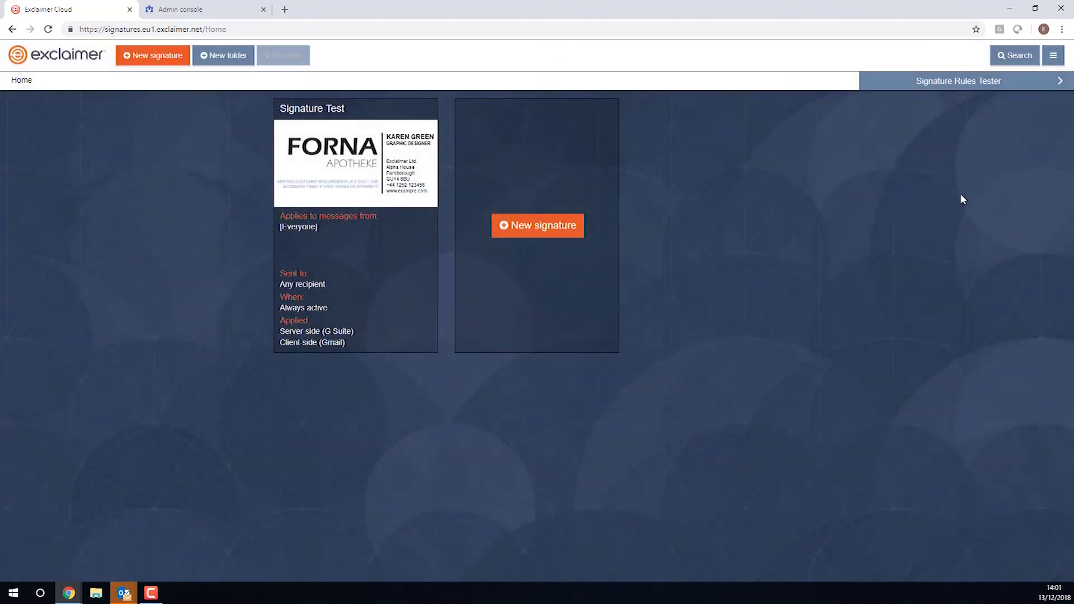
click(1054, 55)
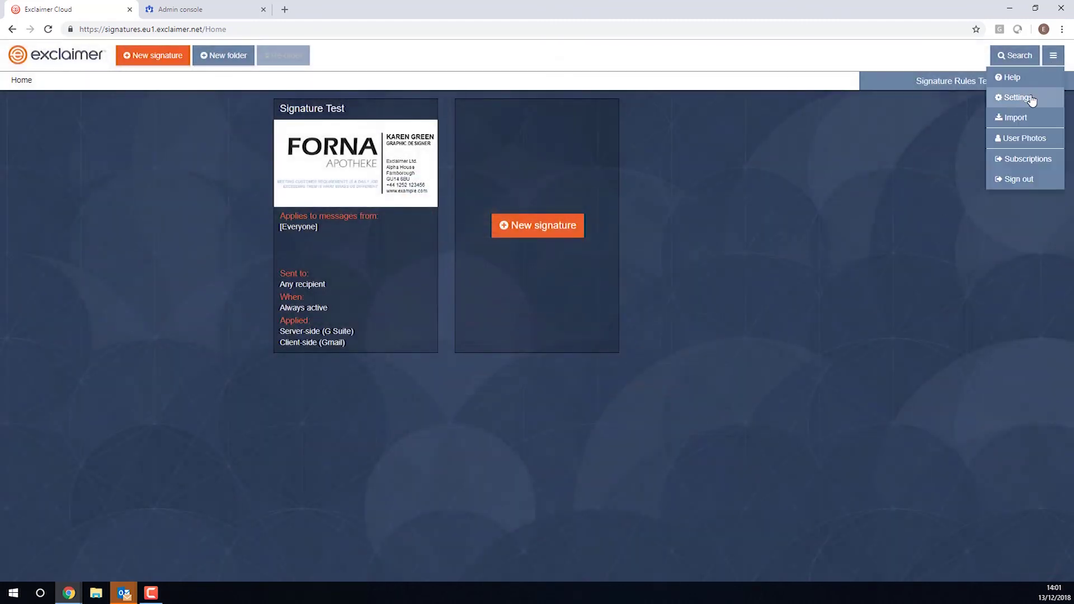
Run Synchronize signatures to Gmail from the Synchronization settings, finishing at 14:01.
click(1035, 96)
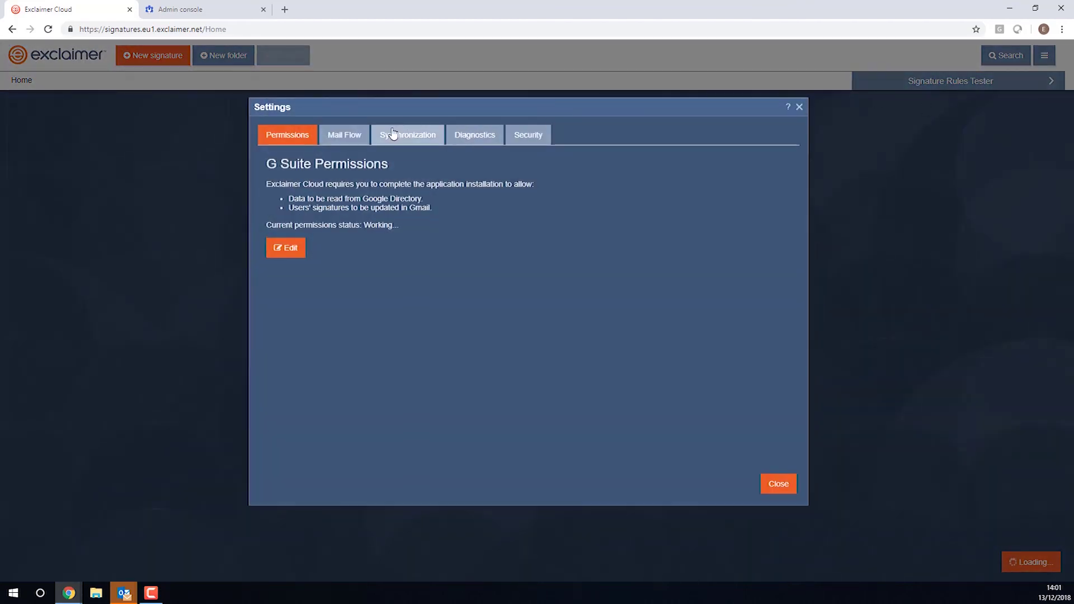
click(392, 135)
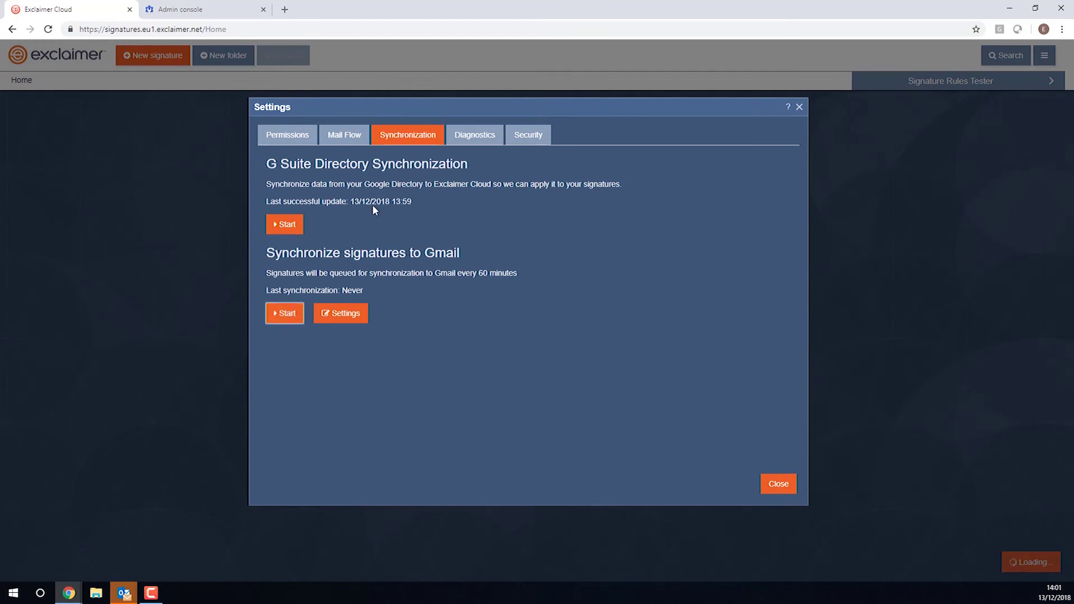
click(275, 314)
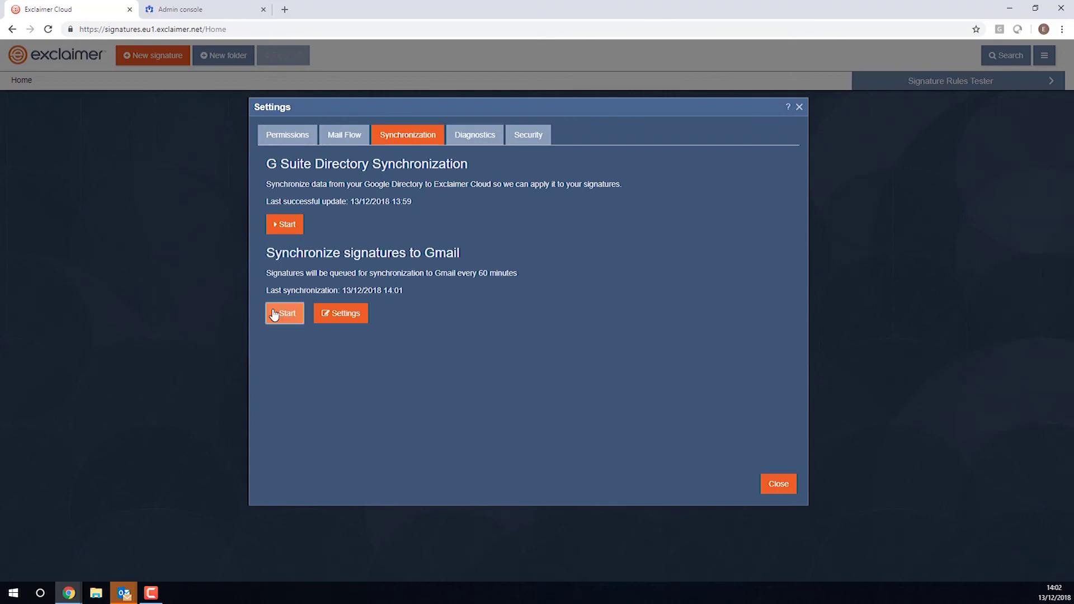
click(777, 489)
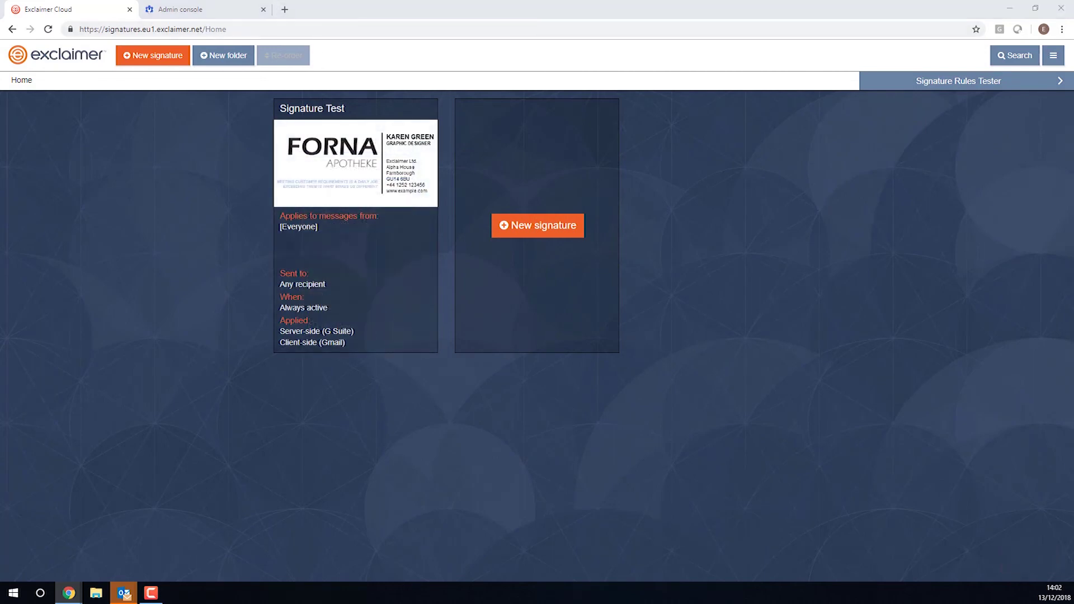
drag(1, 140, 442, 140)
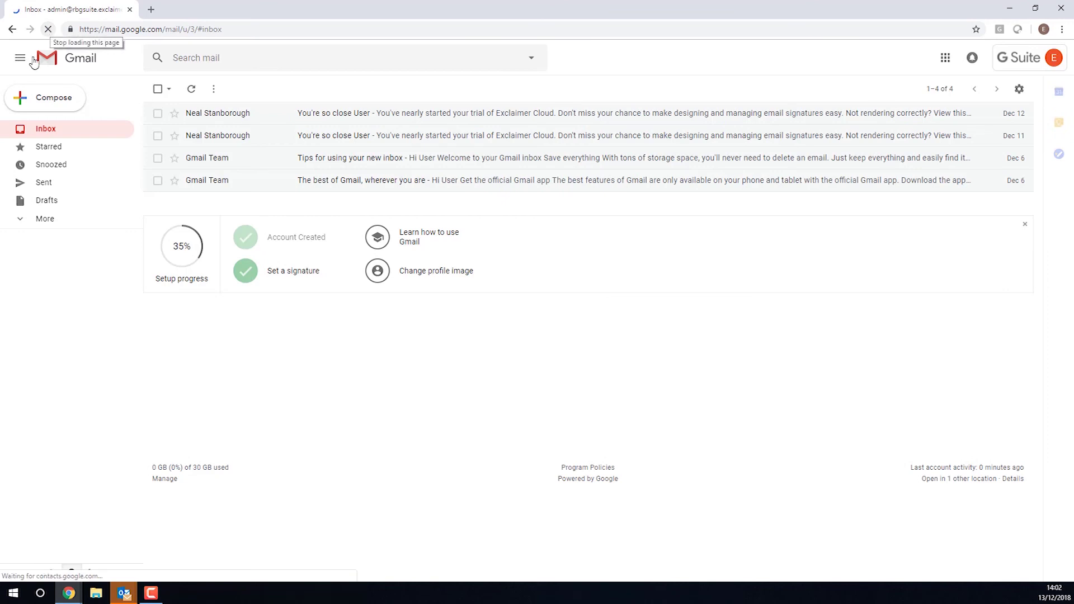
Compose a new Gmail message to confirm the FORNA Apotheke signature, then hide Gmail.
click(39, 100)
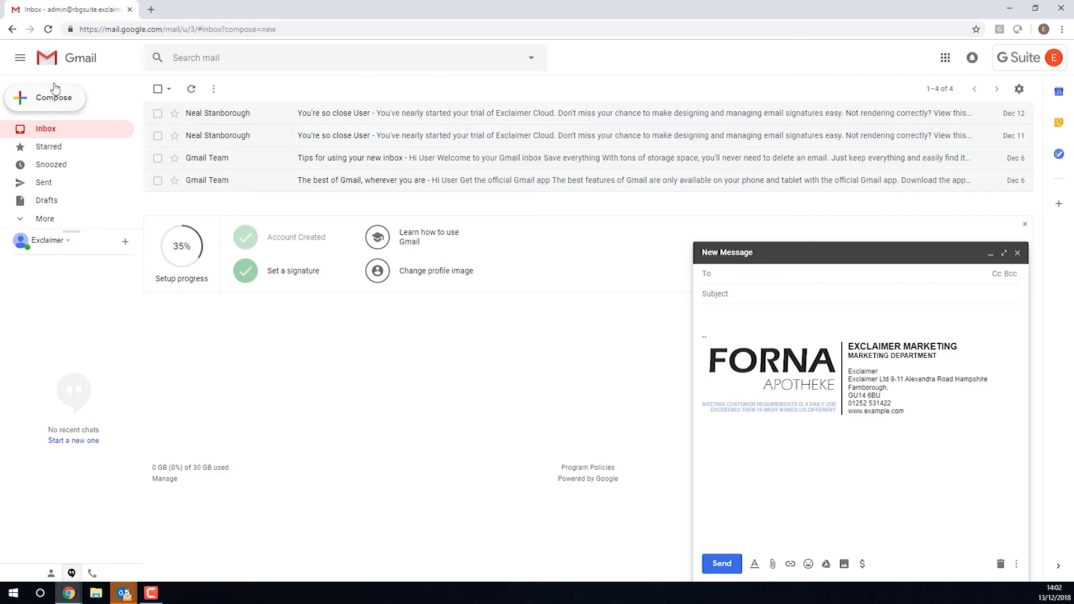
drag(295, 12, 3, 163)
key(alt+Tab)
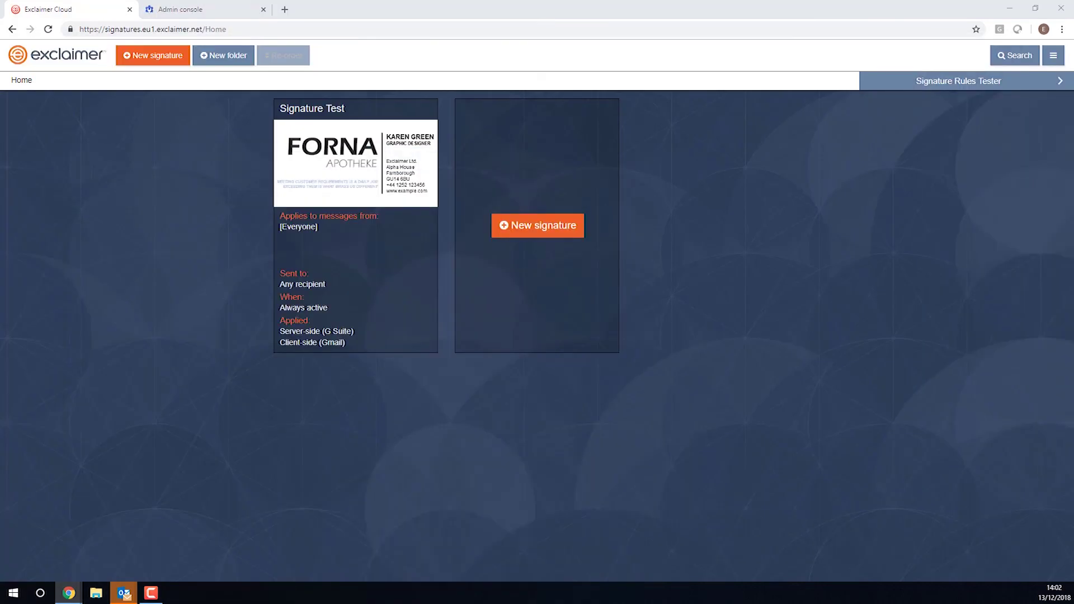